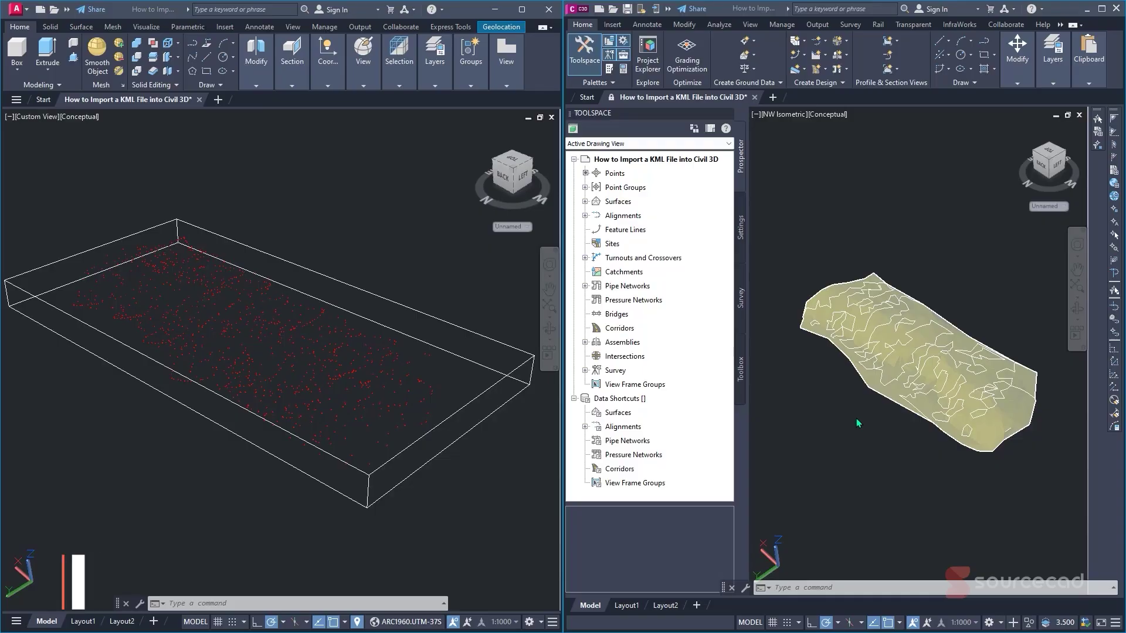
Orbit the Civil 3D surface and the AutoCAD point box to custom oblique views
{"action": "middle_click_drag", "start_coordinate": [856, 417], "coordinate": [894, 394], "text": "shift"}
{"action": "mouse_move", "coordinate": [313, 350]}
{"action": "middle_mouse_down", "text": "shift"}
{"action": "mouse_move", "coordinate": [334, 344]}
{"action": "mouse_move", "coordinate": [319, 344]}
{"action": "middle_mouse_up", "text": "shift"}
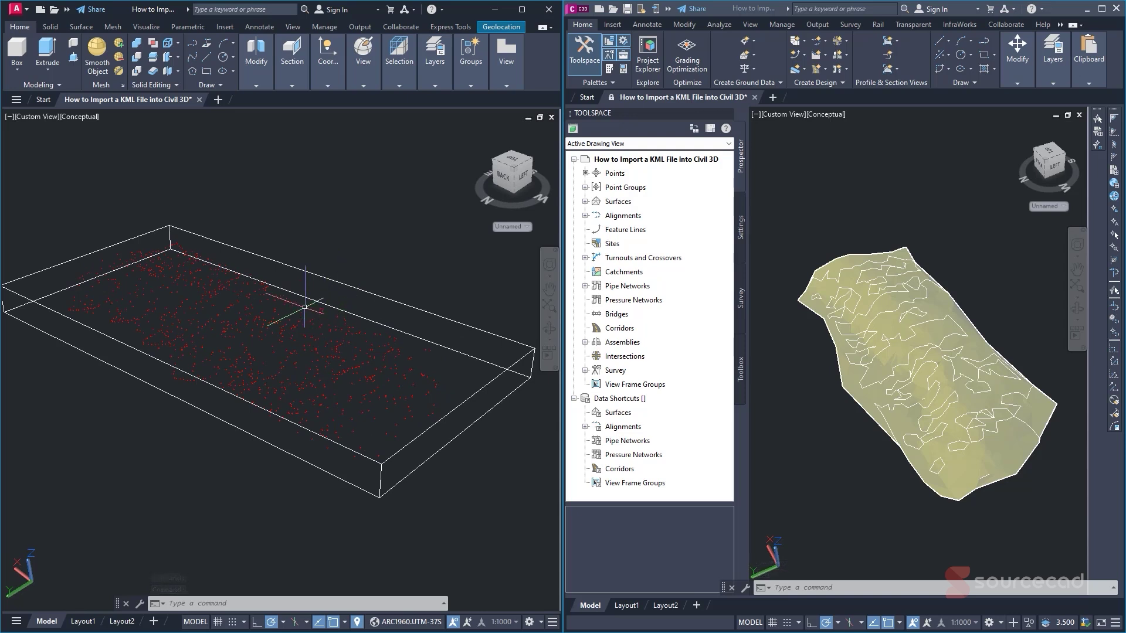
{"action": "middle_click_drag", "start_coordinate": [305, 306], "coordinate": [288, 284]}
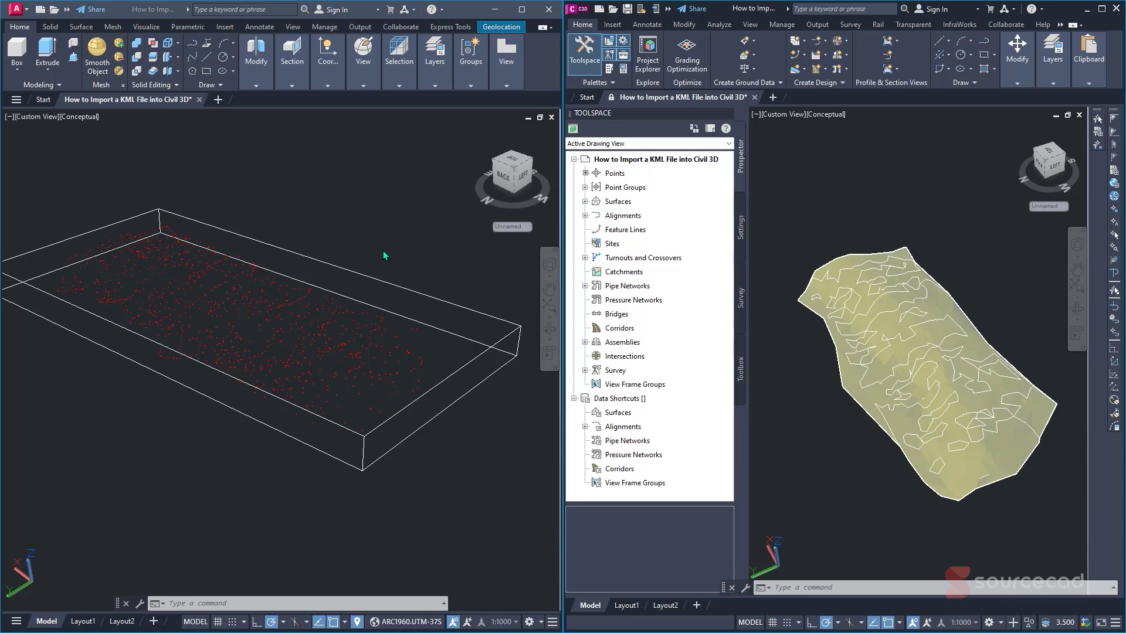
{"action": "left_click", "coordinate": [938, 191]}
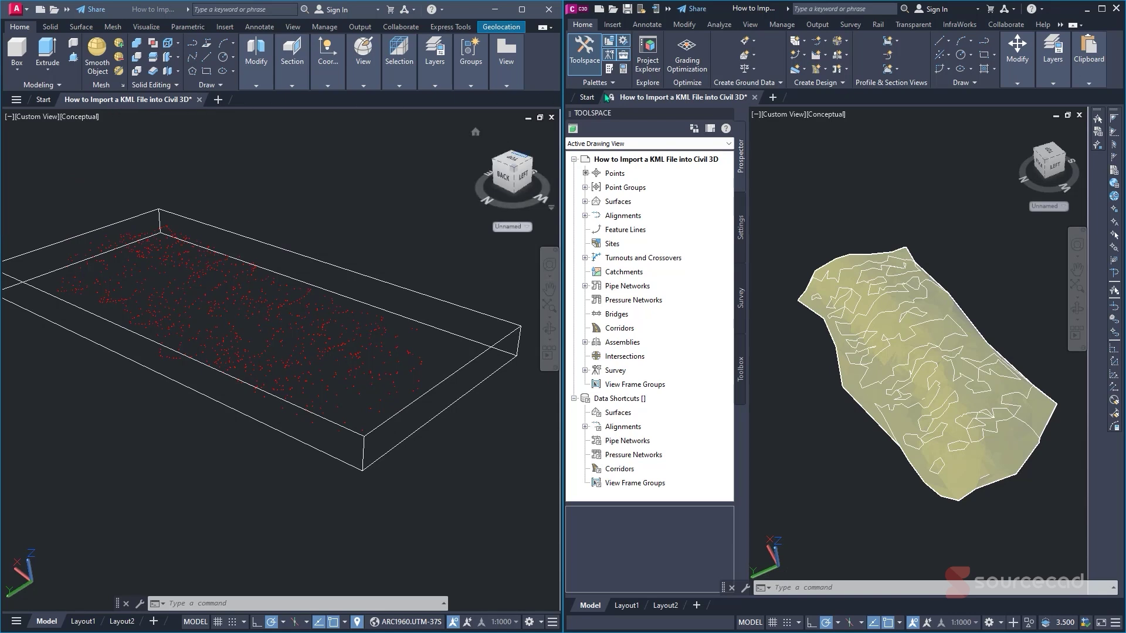
{"action": "mouse_move", "coordinate": [611, 98]}
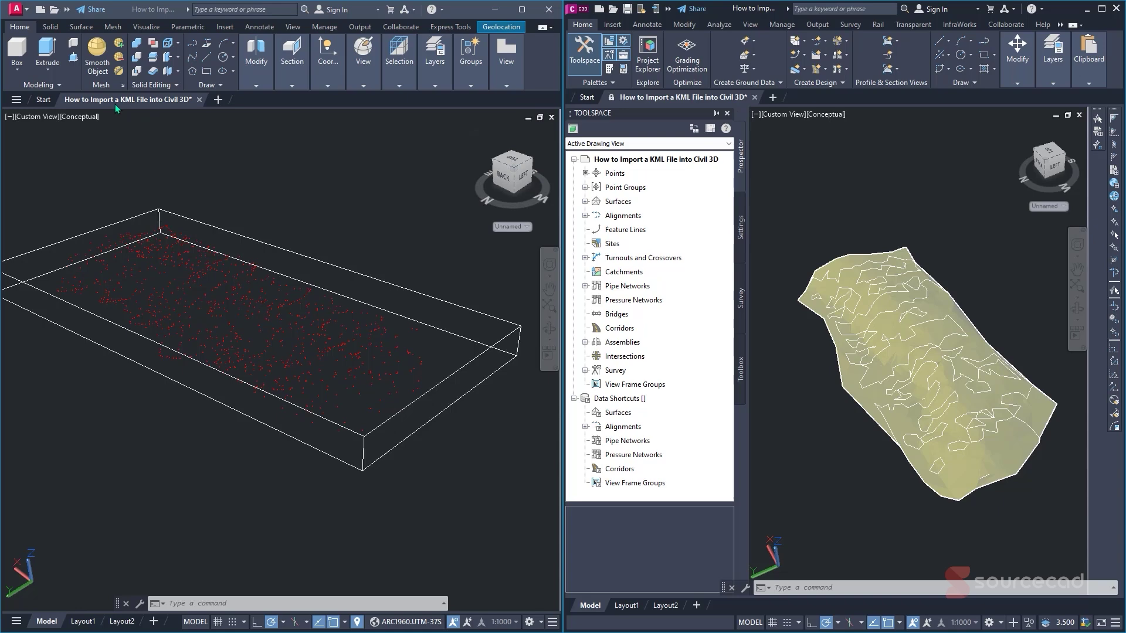
{"action": "mouse_move", "coordinate": [116, 107]}
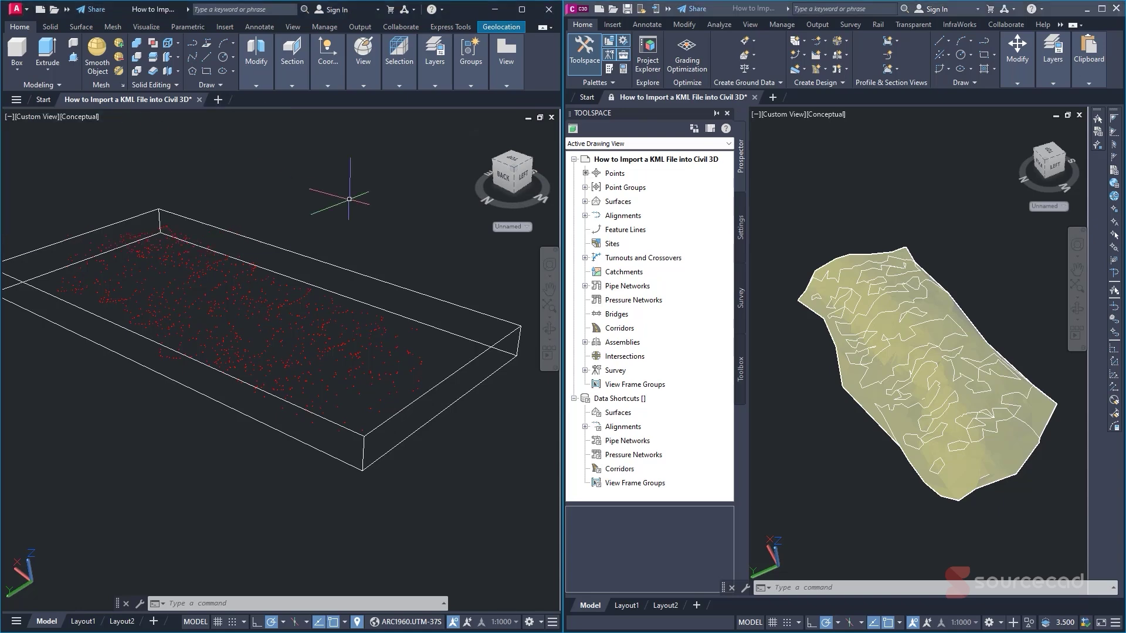
Orbit the surface to a low side view and the point cloud back to an oblique top view
{"action": "middle_click_drag", "start_coordinate": [351, 198], "coordinate": [270, 274], "text": "shift"}
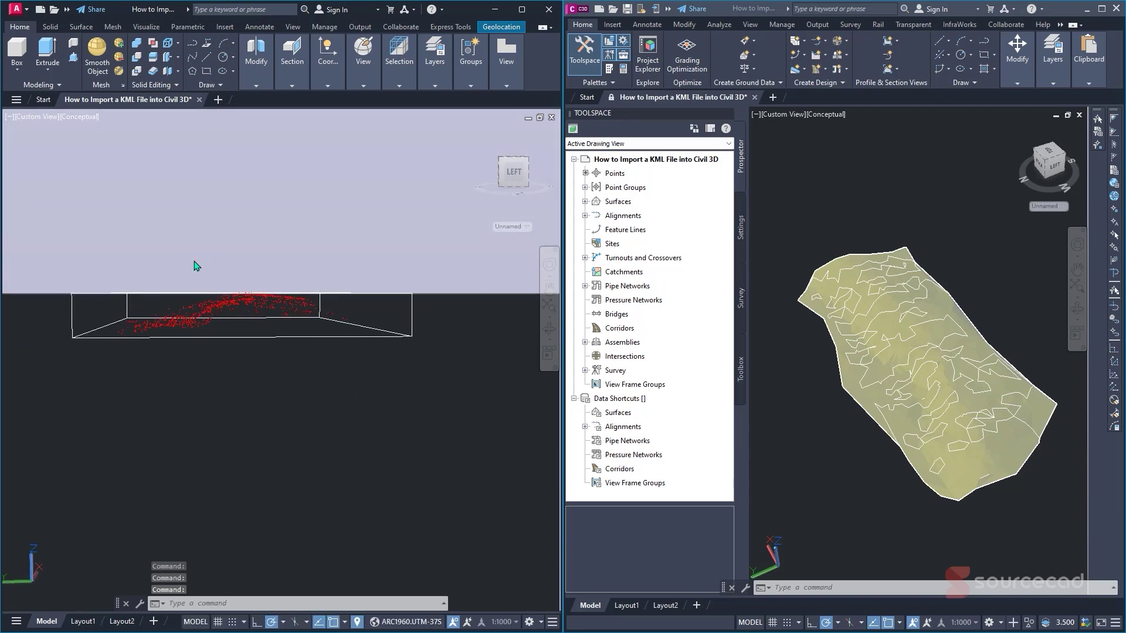
{"action": "middle_click_drag", "start_coordinate": [959, 493], "coordinate": [946, 344], "text": "shift"}
{"action": "left_click_drag", "start_coordinate": [946, 344], "coordinate": [948, 345]}
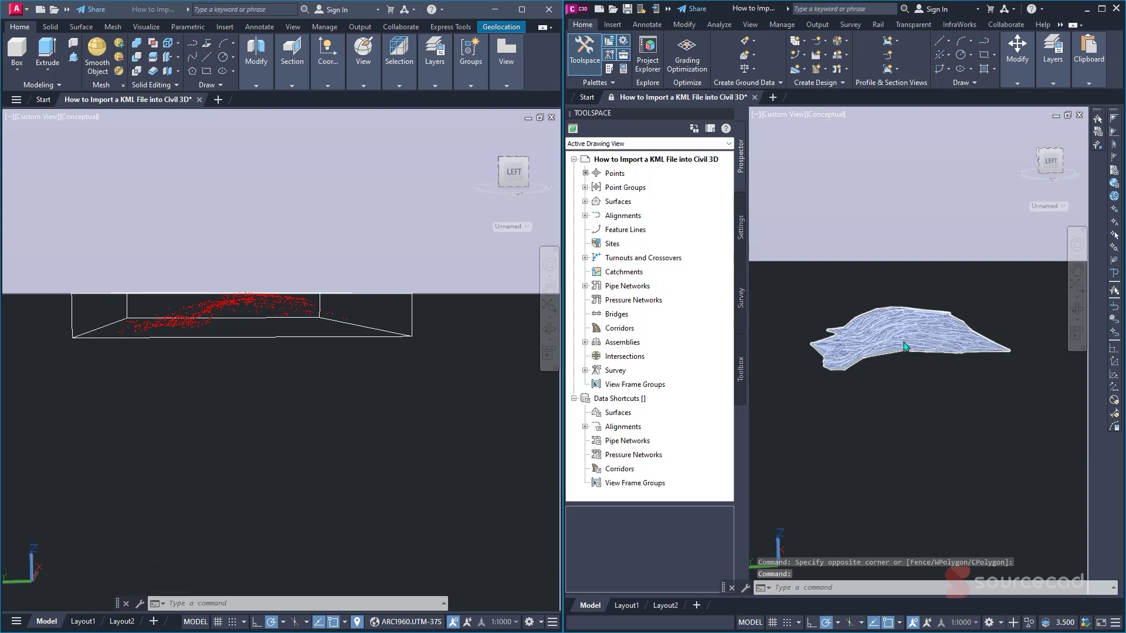
{"action": "middle_click_drag", "start_coordinate": [170, 351], "coordinate": [171, 357], "text": "shift"}
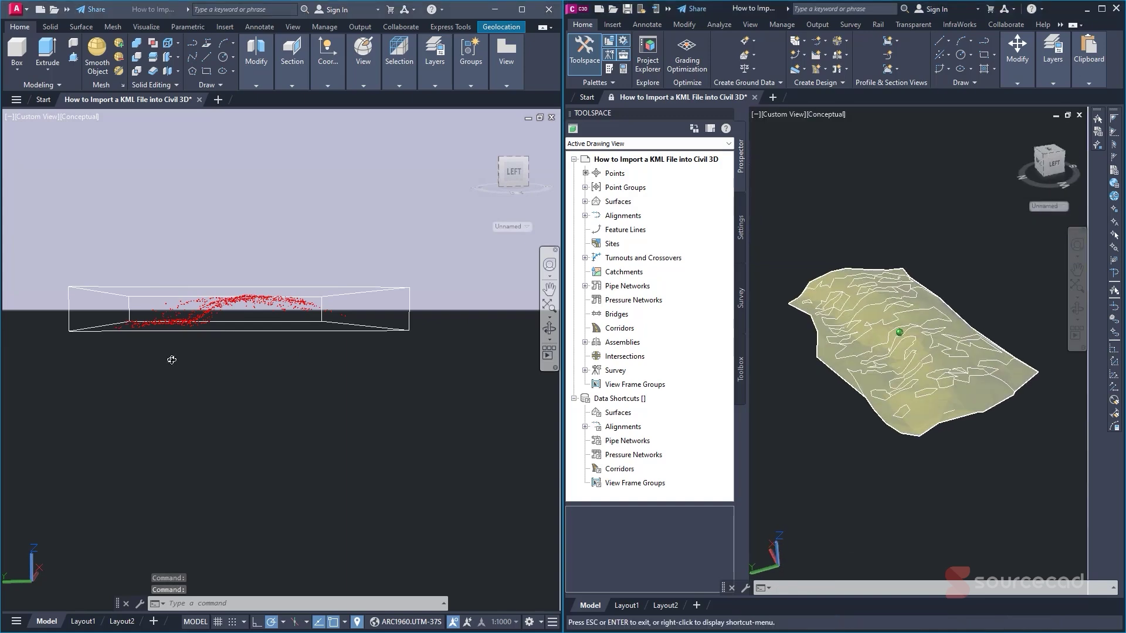
{"action": "middle_click_drag", "start_coordinate": [139, 251], "coordinate": [169, 295], "text": "shift"}
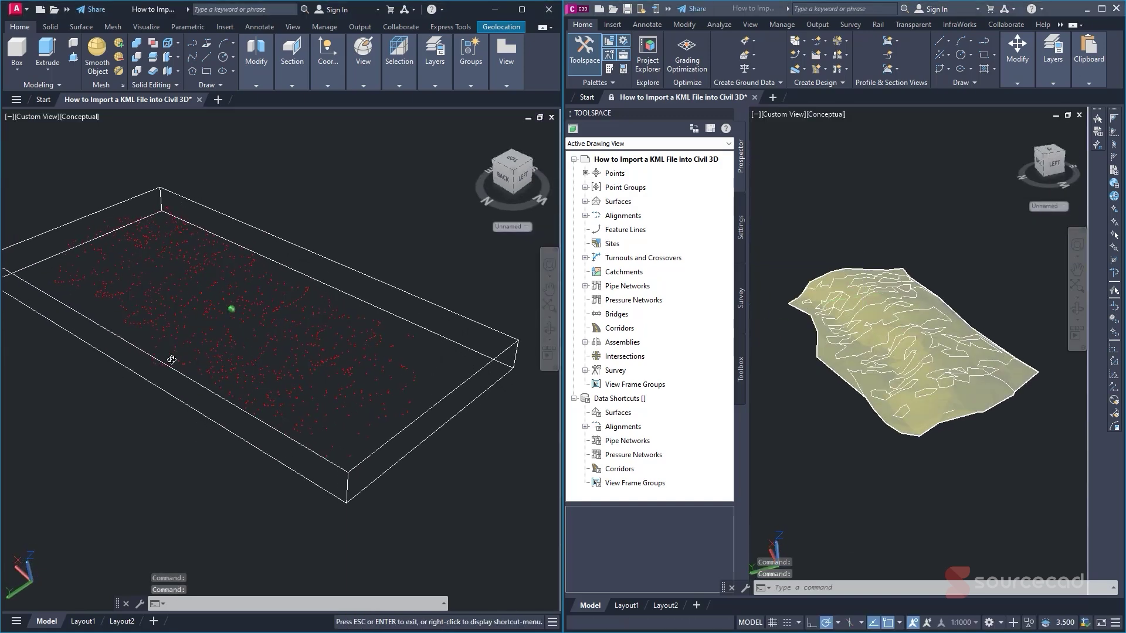
{"action": "left_click", "coordinate": [82, 117]}
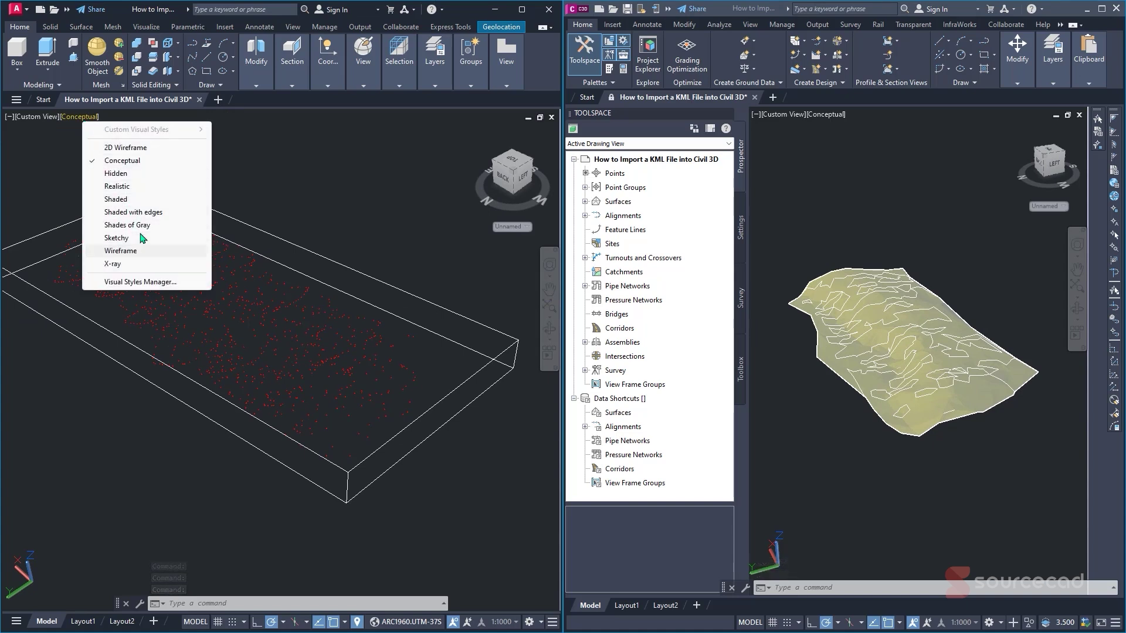
{"action": "left_click", "coordinate": [153, 199]}
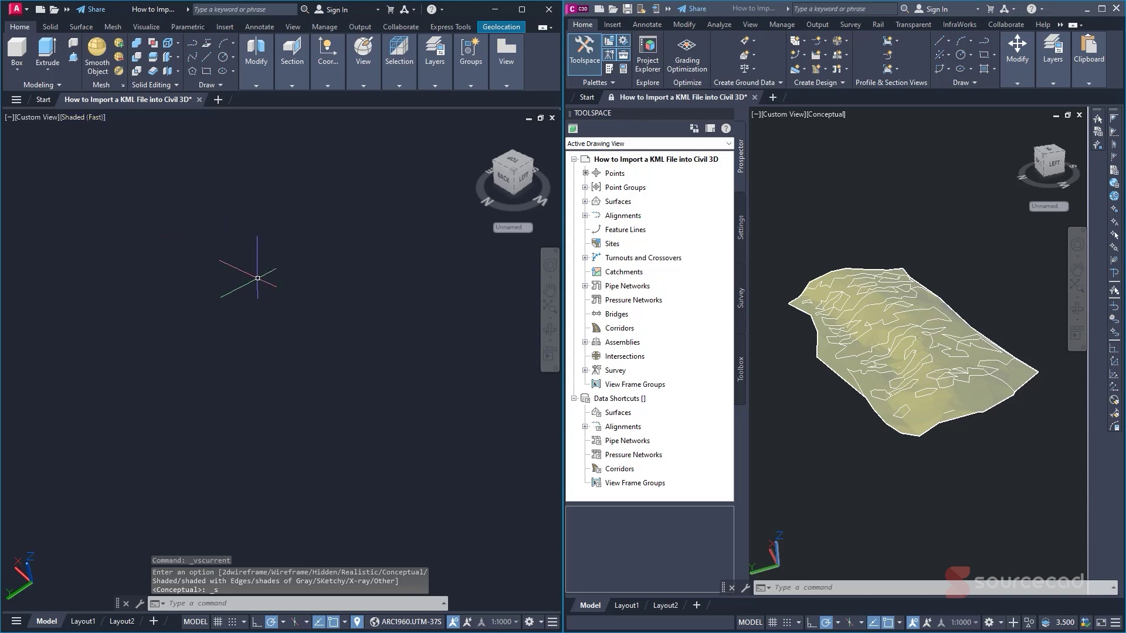
{"action": "left_click", "coordinate": [81, 119]}
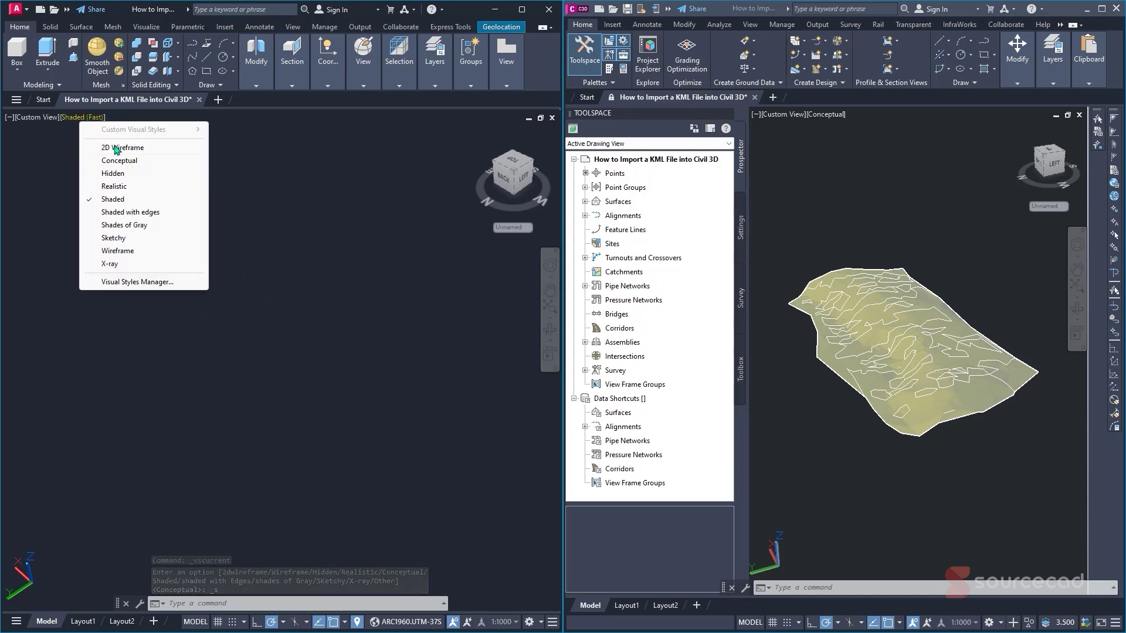
{"action": "left_click", "coordinate": [139, 164]}
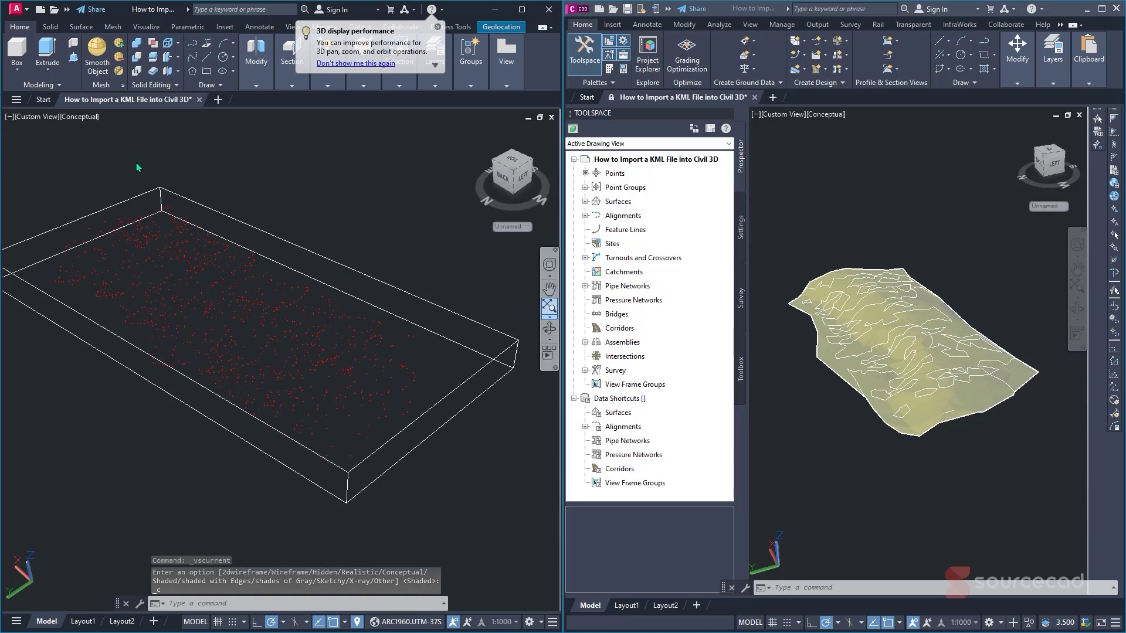
{"action": "left_click", "coordinate": [845, 412]}
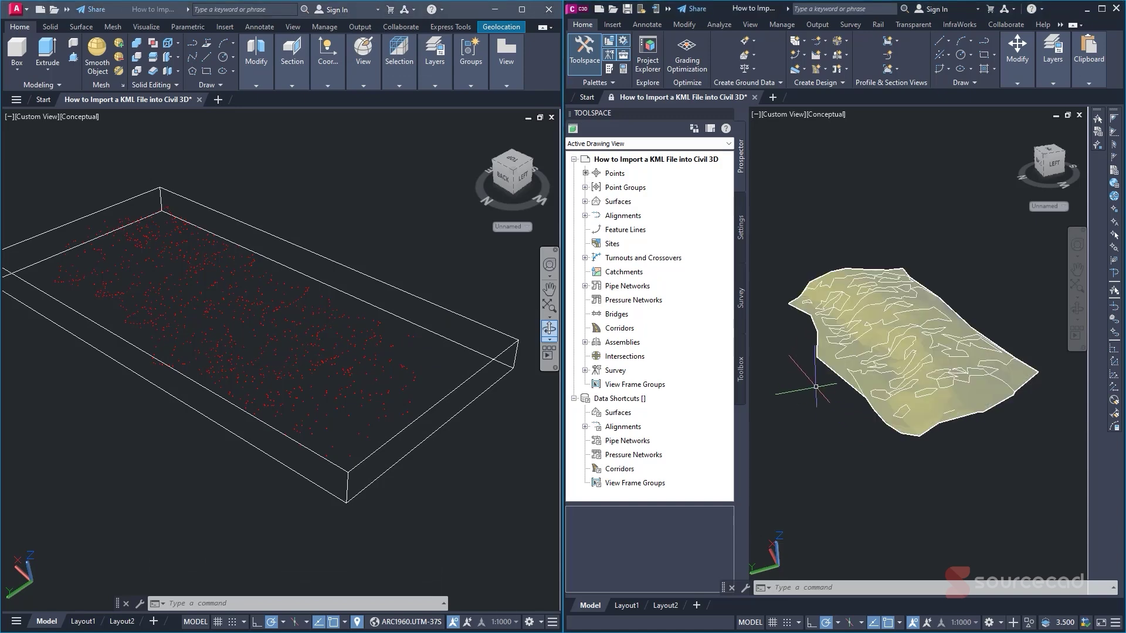
{"action": "middle_click_drag", "start_coordinate": [833, 360], "coordinate": [830, 389], "text": "shift"}
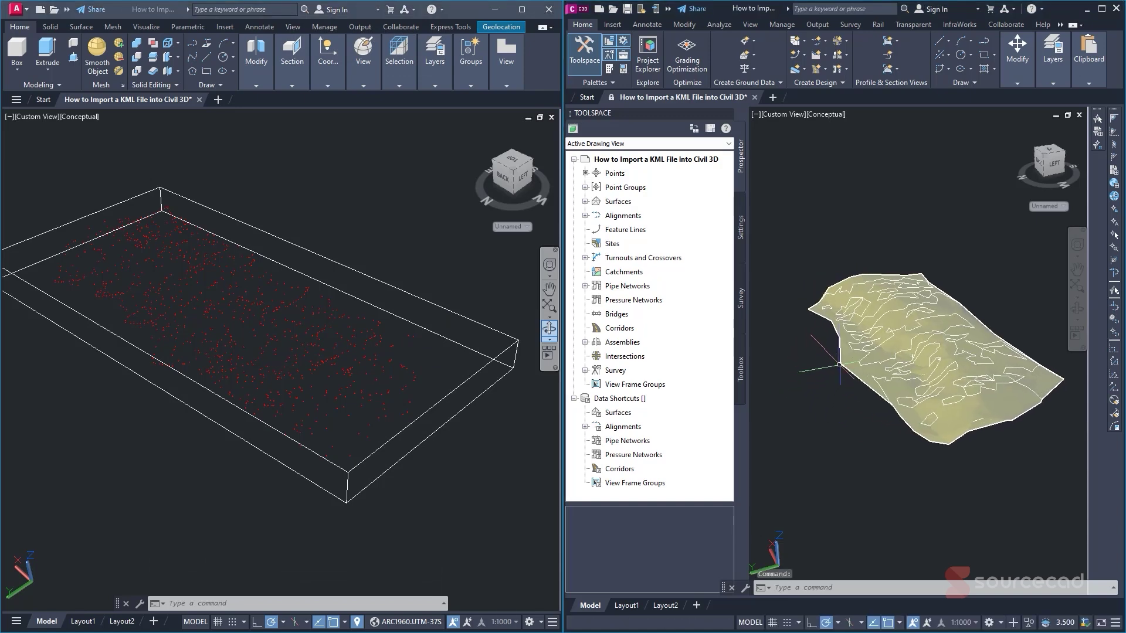
{"action": "left_click", "coordinate": [846, 343]}
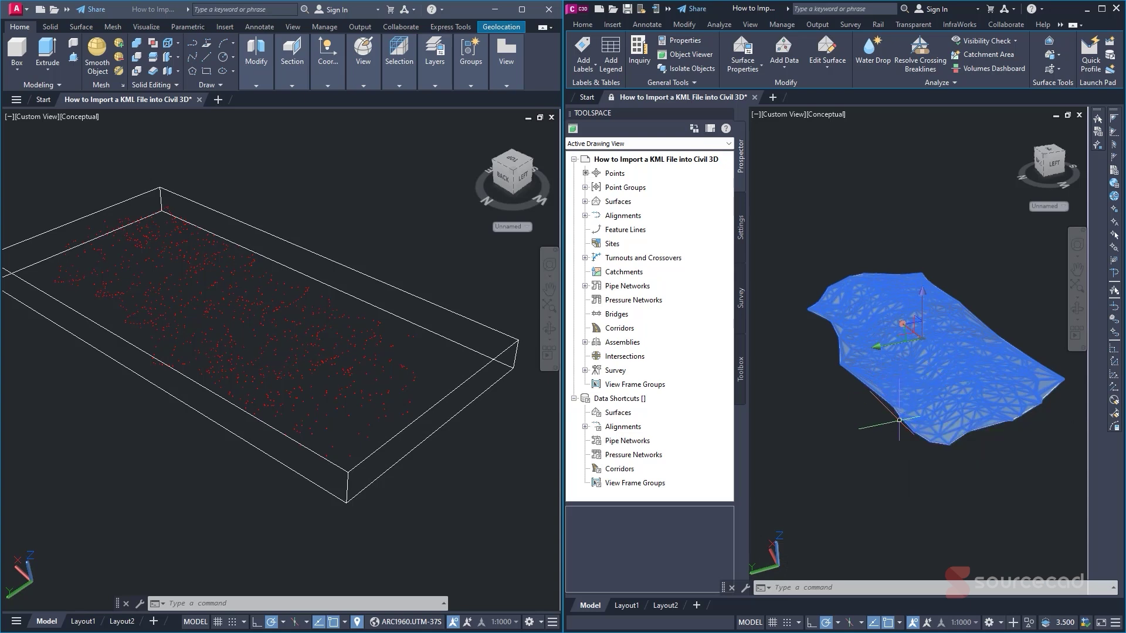
{"action": "left_click", "coordinate": [411, 397]}
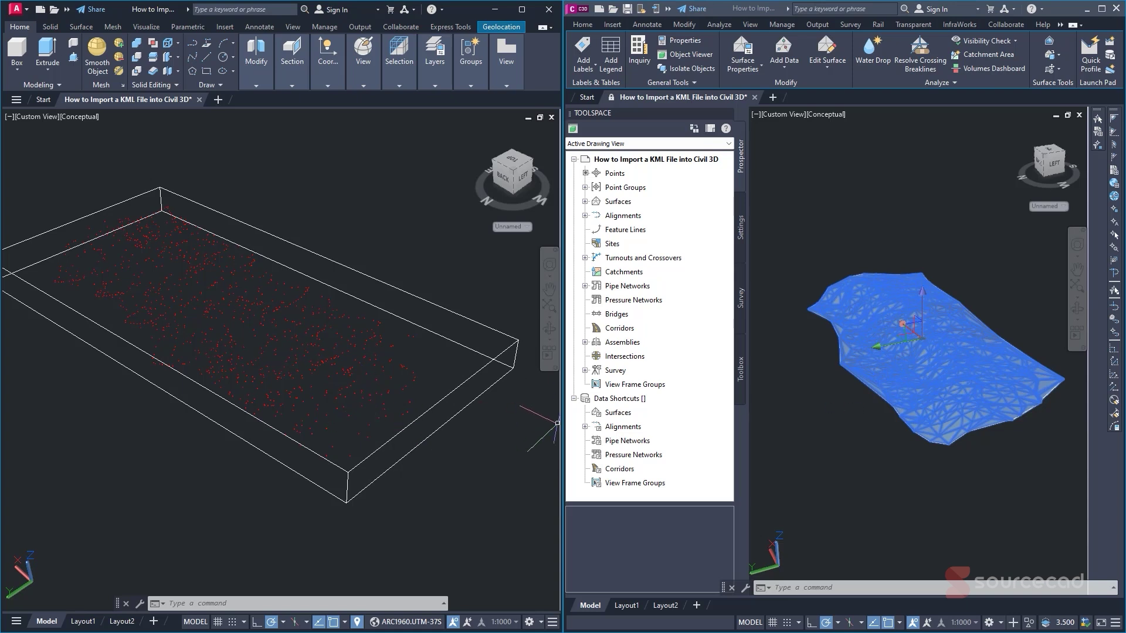
{"action": "left_click", "coordinate": [384, 400]}
{"action": "key", "text": "Escape"}
{"action": "left_click", "coordinate": [841, 405]}
{"action": "left_click", "coordinate": [858, 410]}
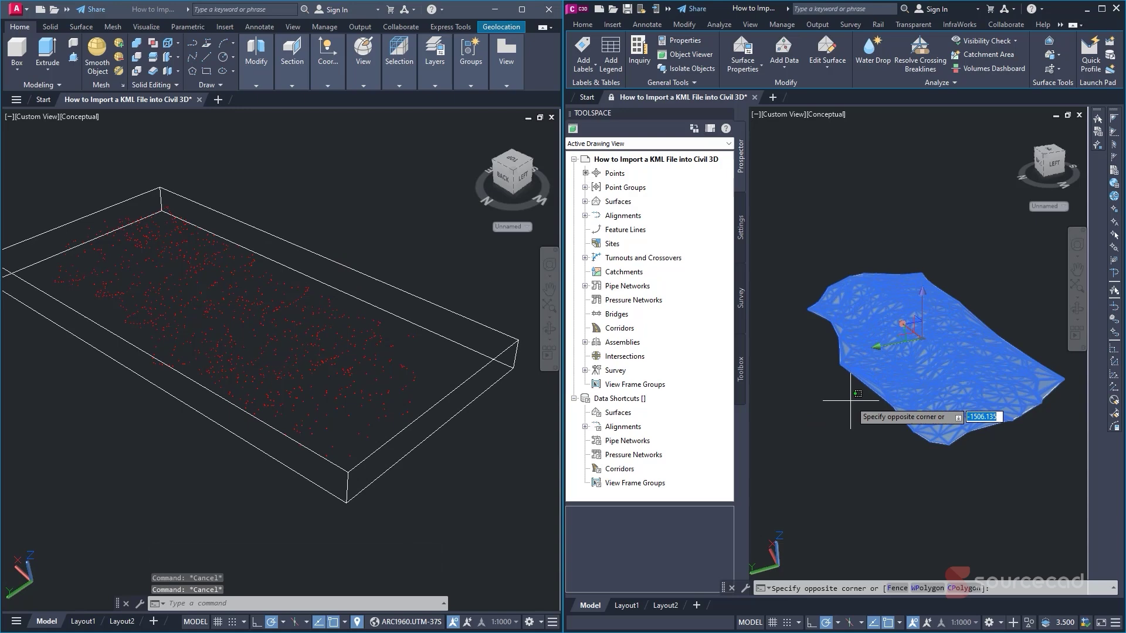
{"action": "key", "text": "Escape"}
{"action": "key", "text": "Escape"}
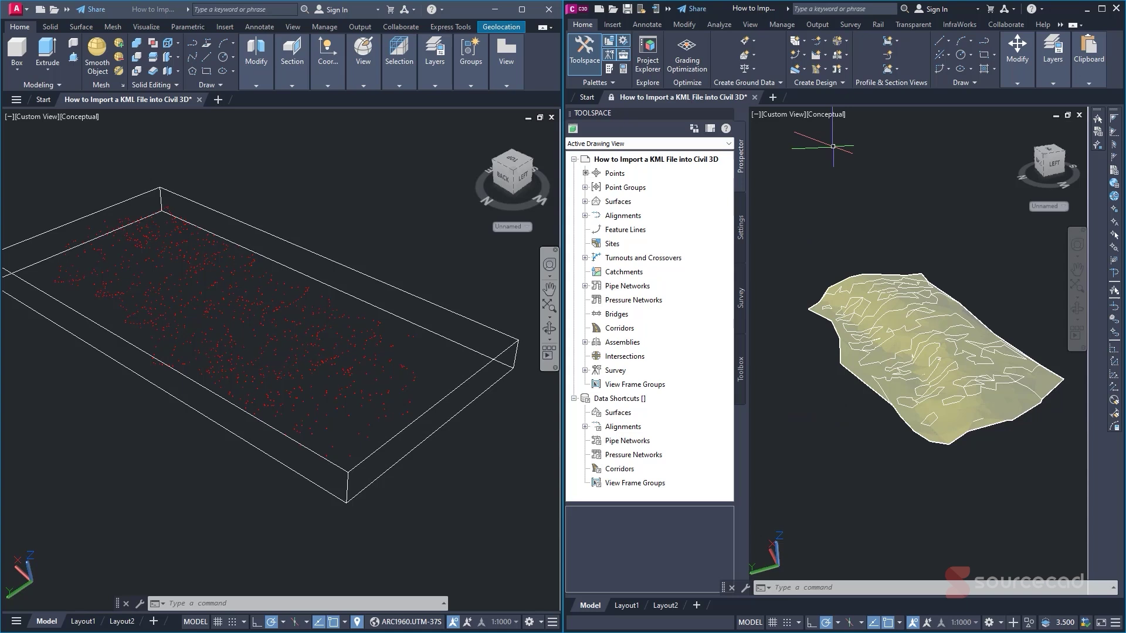
Close the drawing in AutoCAD without saving changes
{"action": "left_click", "coordinate": [198, 101]}
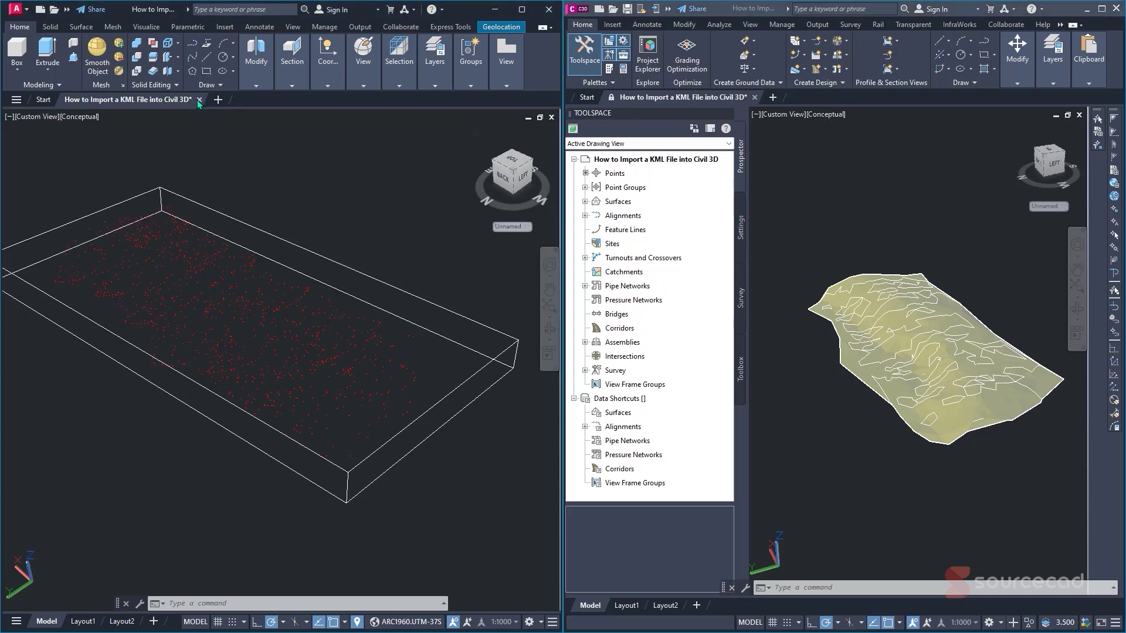
{"action": "left_click", "coordinate": [199, 100]}
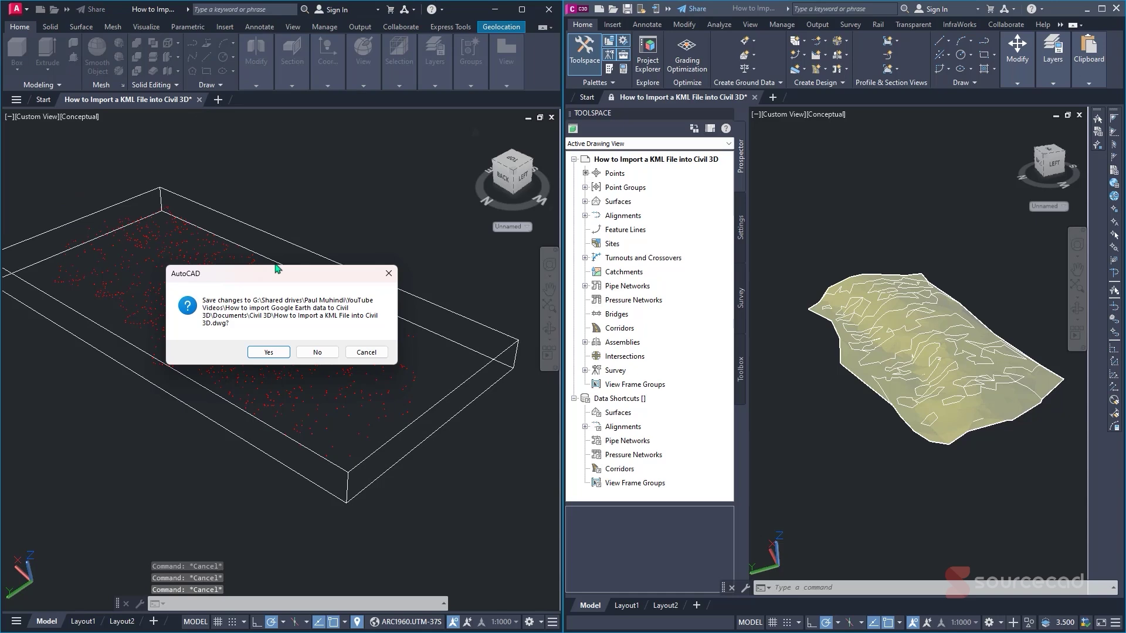
{"action": "left_click", "coordinate": [317, 353]}
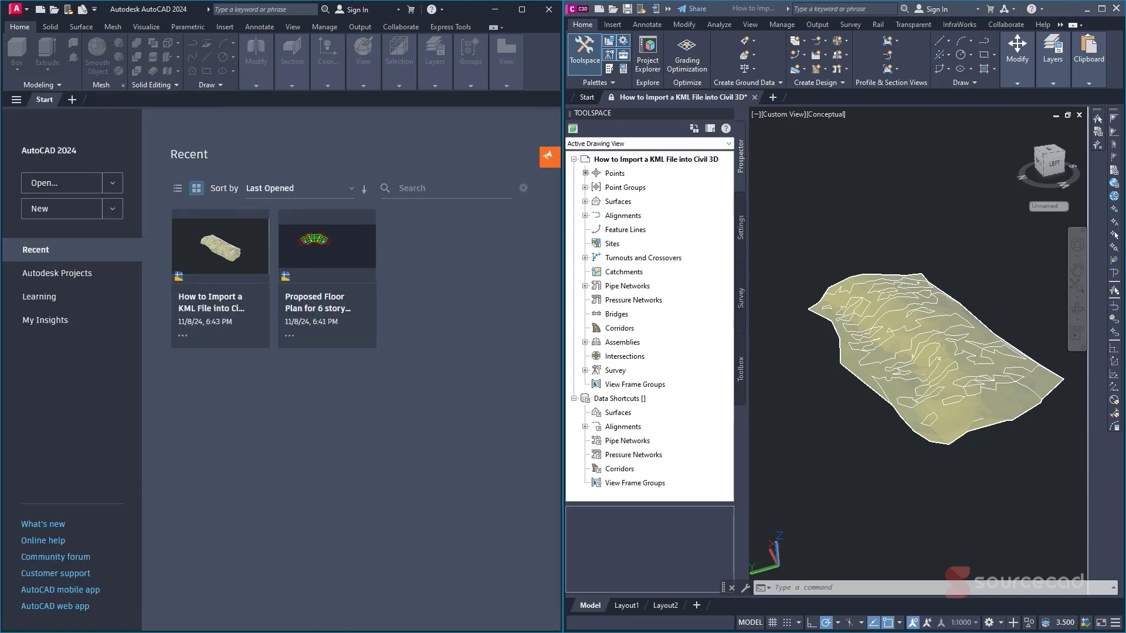
Maximize Civil 3D, discard its drawing, and reopen 'How to Import a KML File into Civil 3D' from Recent
{"action": "left_click", "coordinate": [1102, 8]}
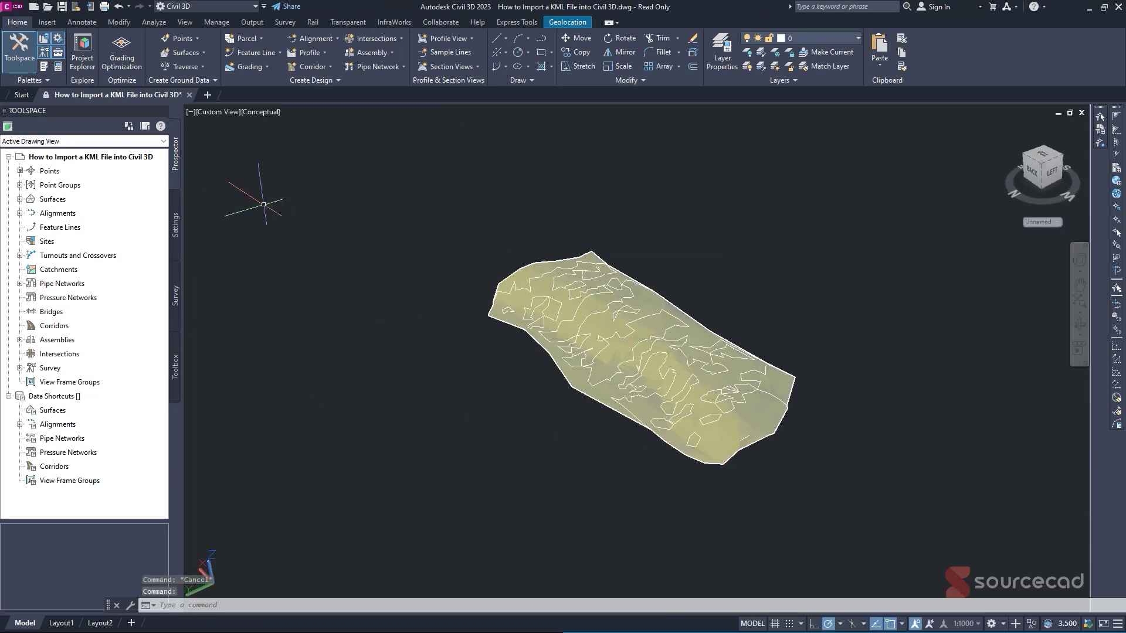
{"action": "left_click", "coordinate": [189, 95]}
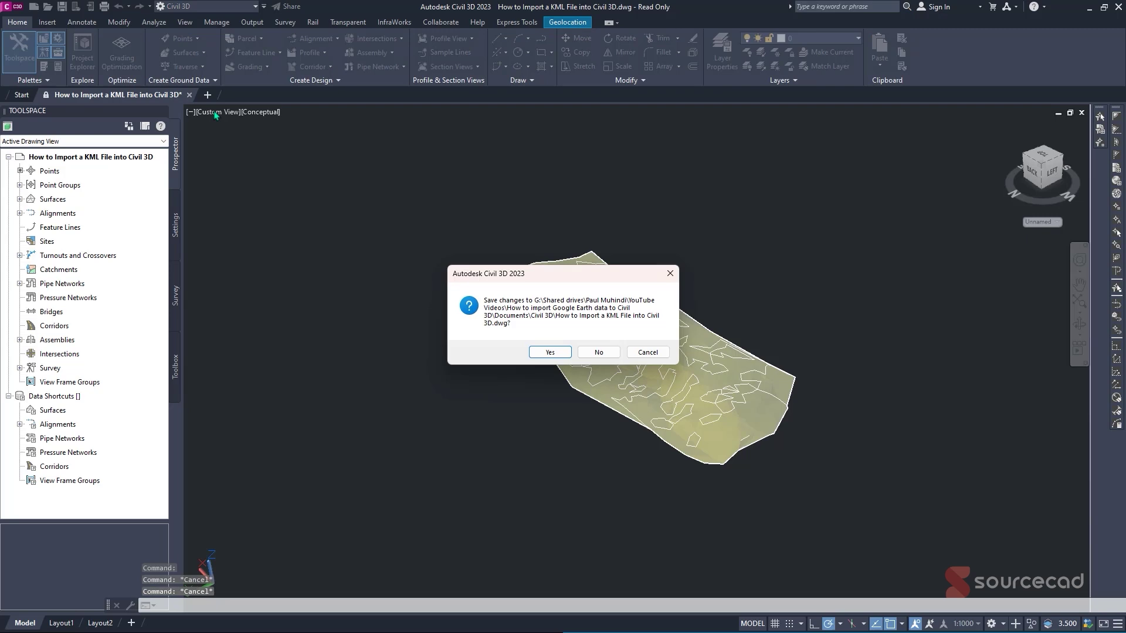
{"action": "left_click", "coordinate": [593, 351]}
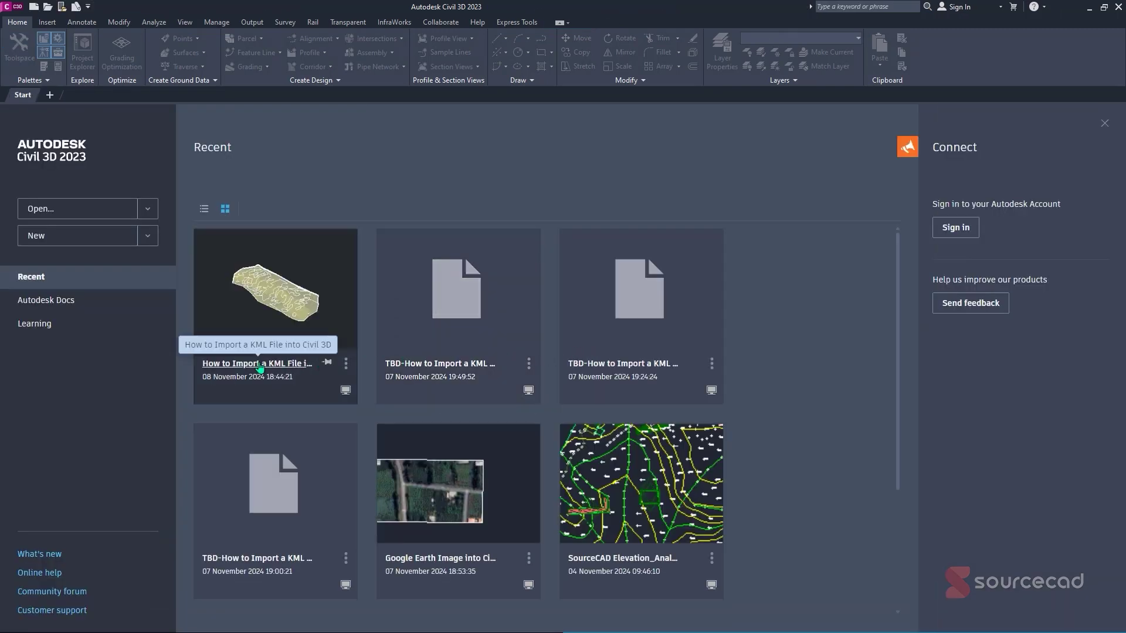
{"action": "left_click", "coordinate": [639, 331]}
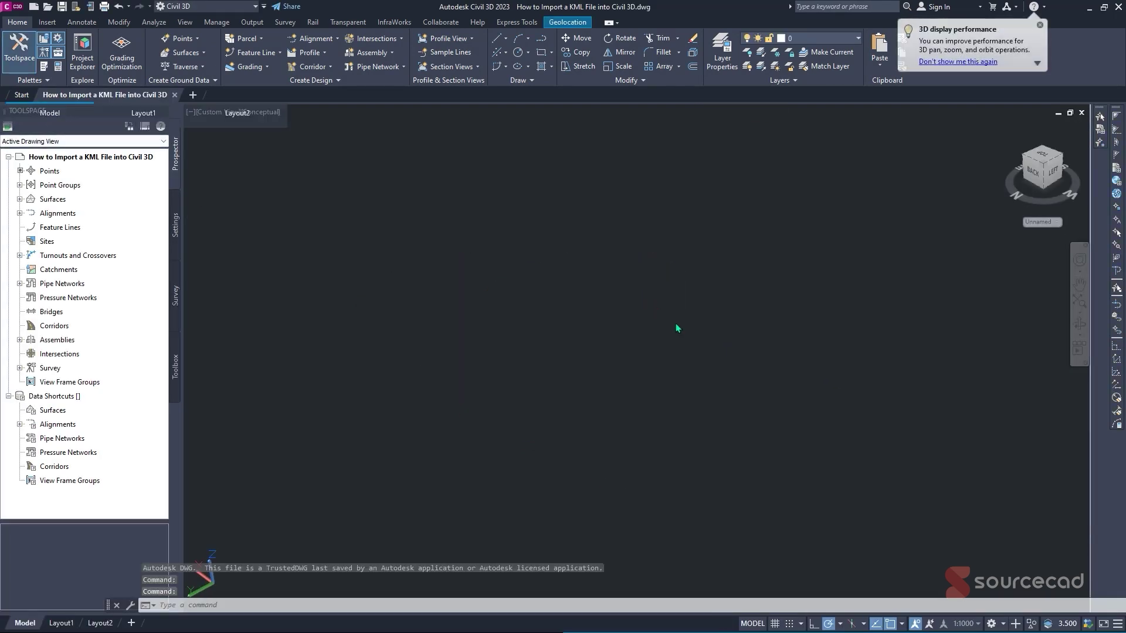
Reset to the Home view, orbit the surface from the back, then dismiss Export Civil 3D Drawing
{"action": "left_click", "coordinate": [1005, 129]}
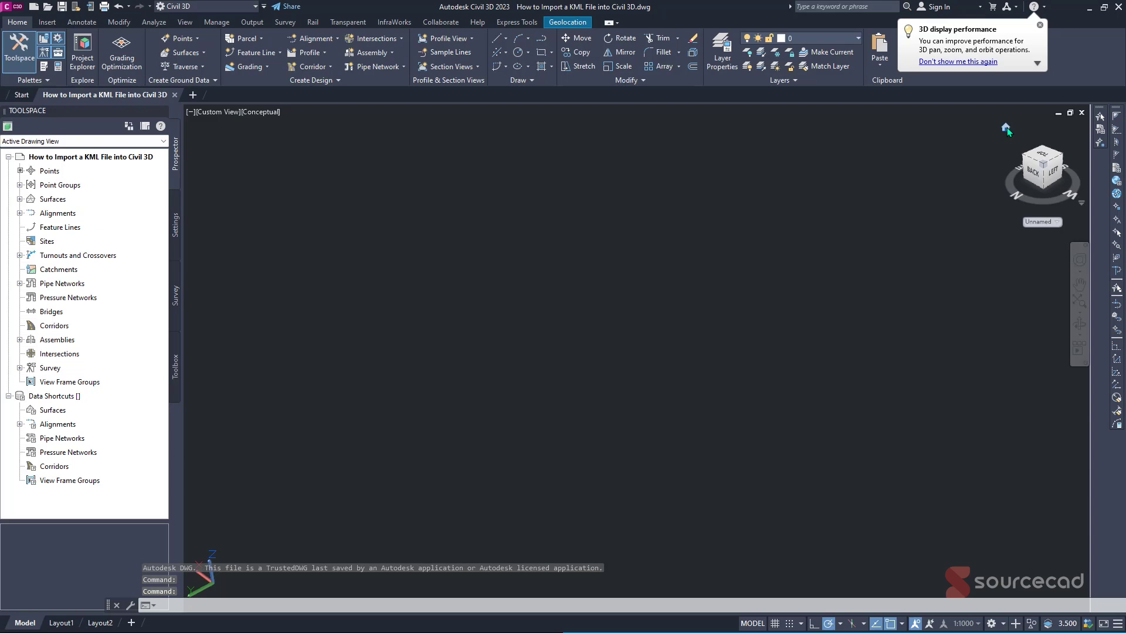
{"action": "middle_click_drag", "start_coordinate": [1006, 128], "coordinate": [491, 266], "text": "shift"}
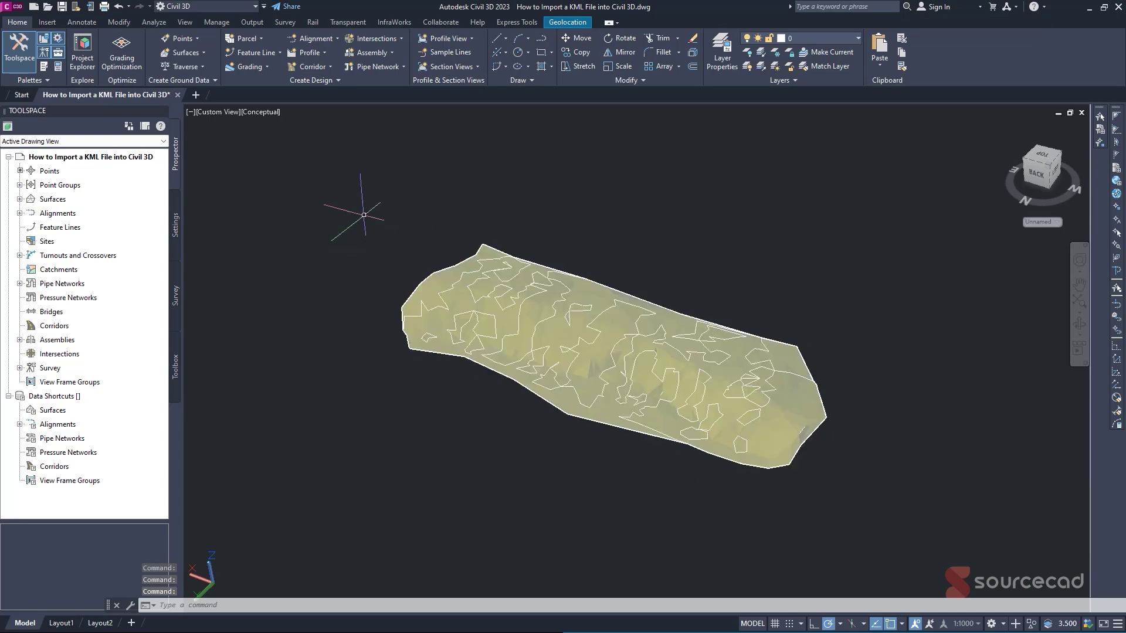
{"action": "left_click", "coordinate": [16, 12]}
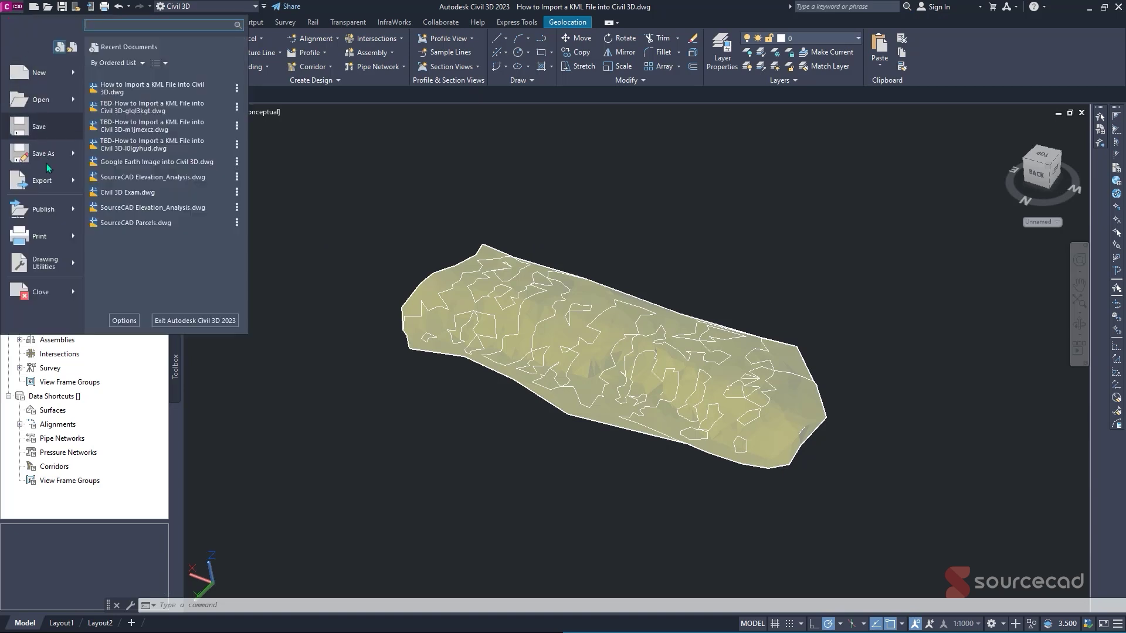
{"action": "mouse_move", "coordinate": [48, 171]}
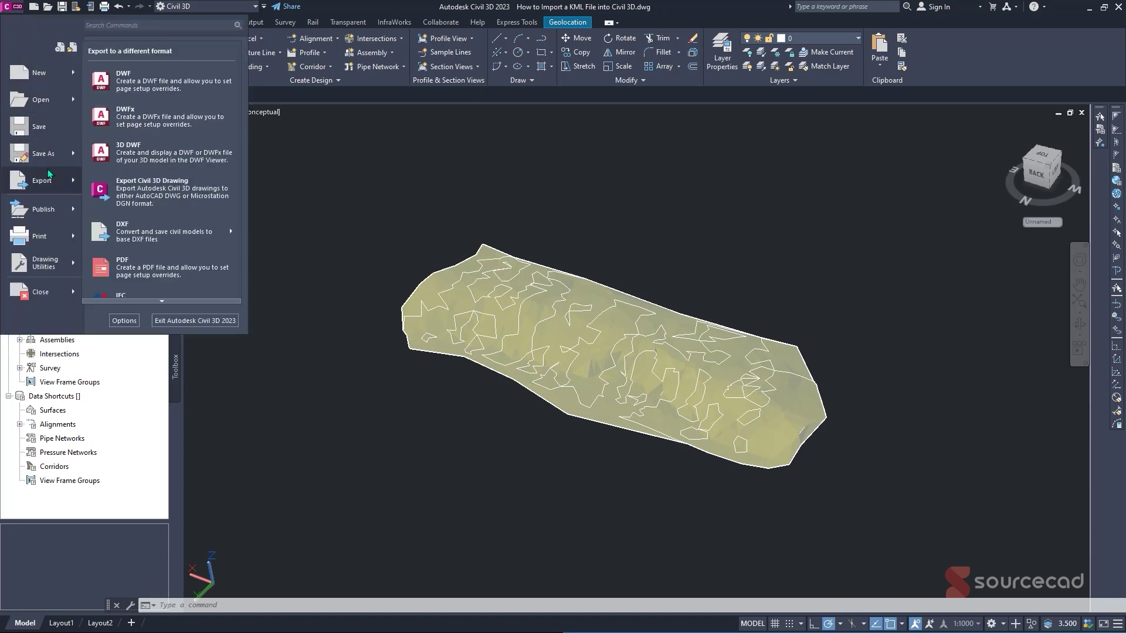
{"action": "left_click", "coordinate": [202, 207]}
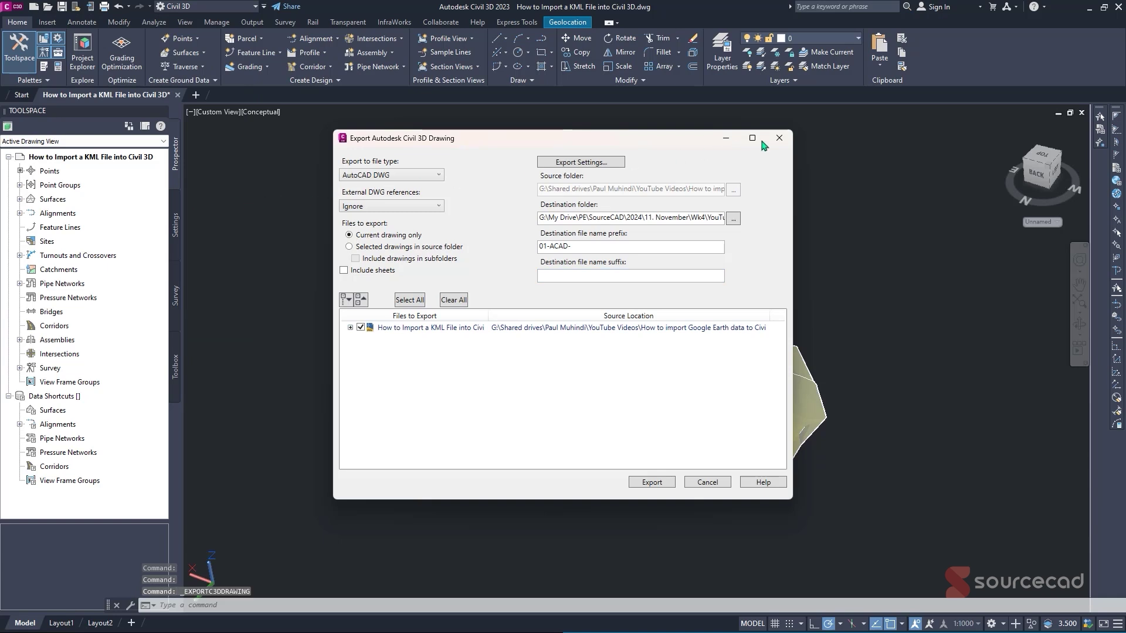
{"action": "left_click", "coordinate": [779, 139]}
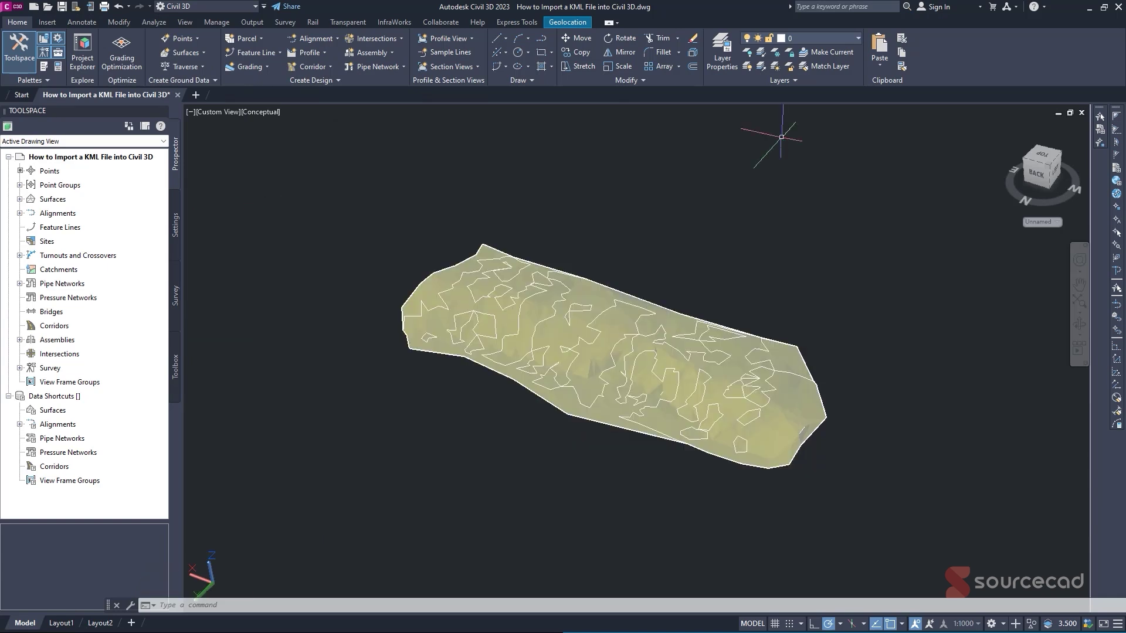
Open Export Civil 3D Drawing with AutoCAD DWG file type and External DWG references set to Ignore
{"action": "left_click", "coordinate": [257, 24]}
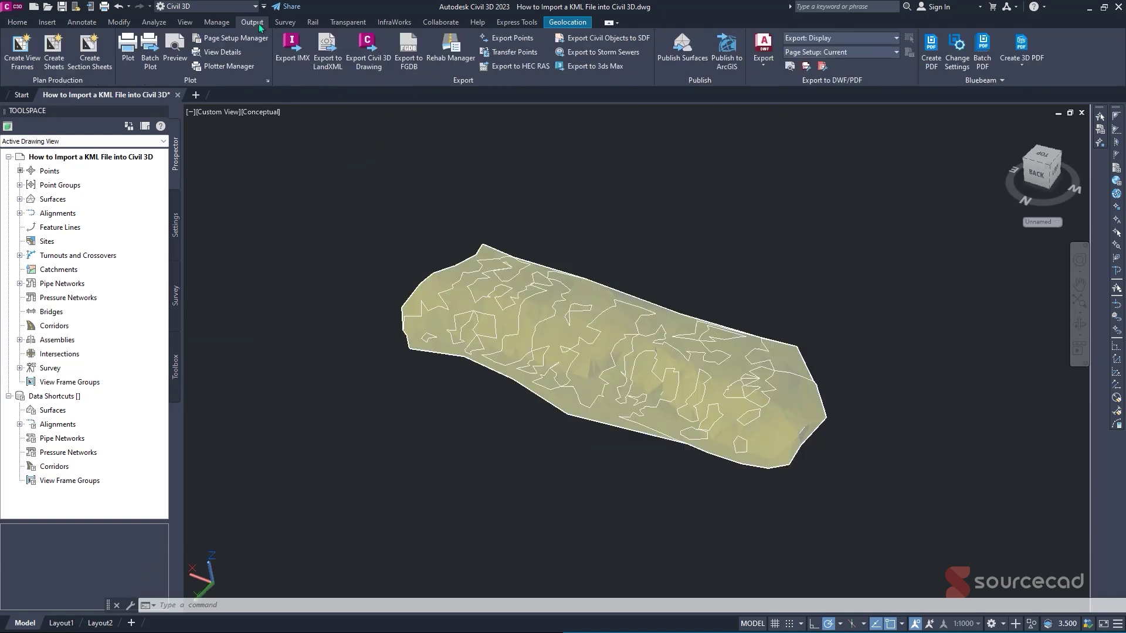
{"action": "left_click", "coordinate": [378, 75]}
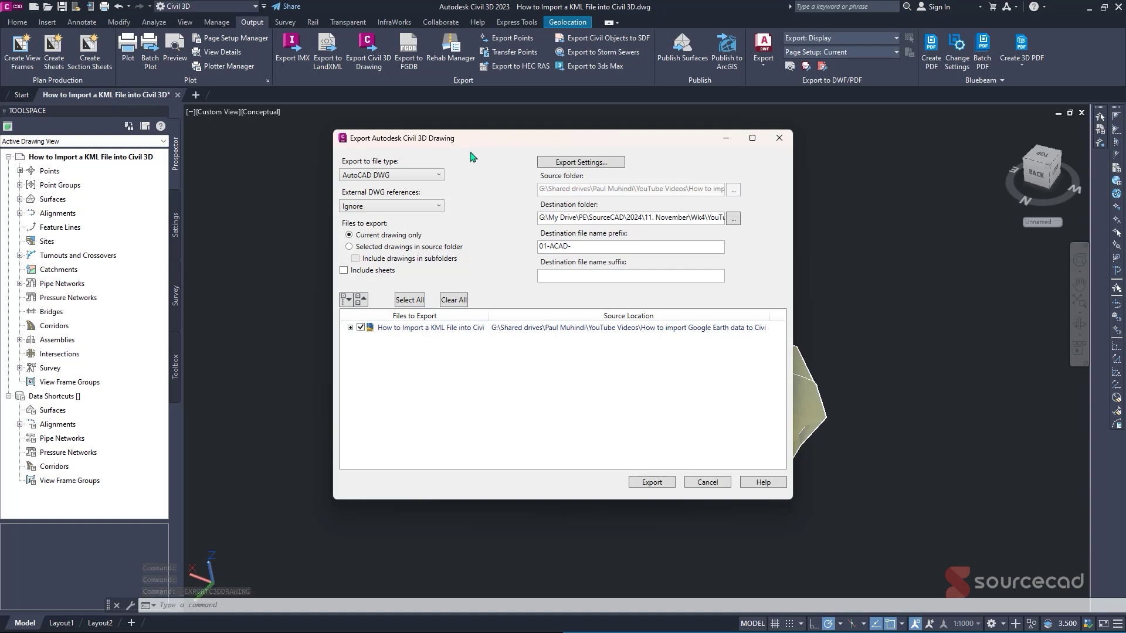
{"action": "left_click", "coordinate": [415, 175]}
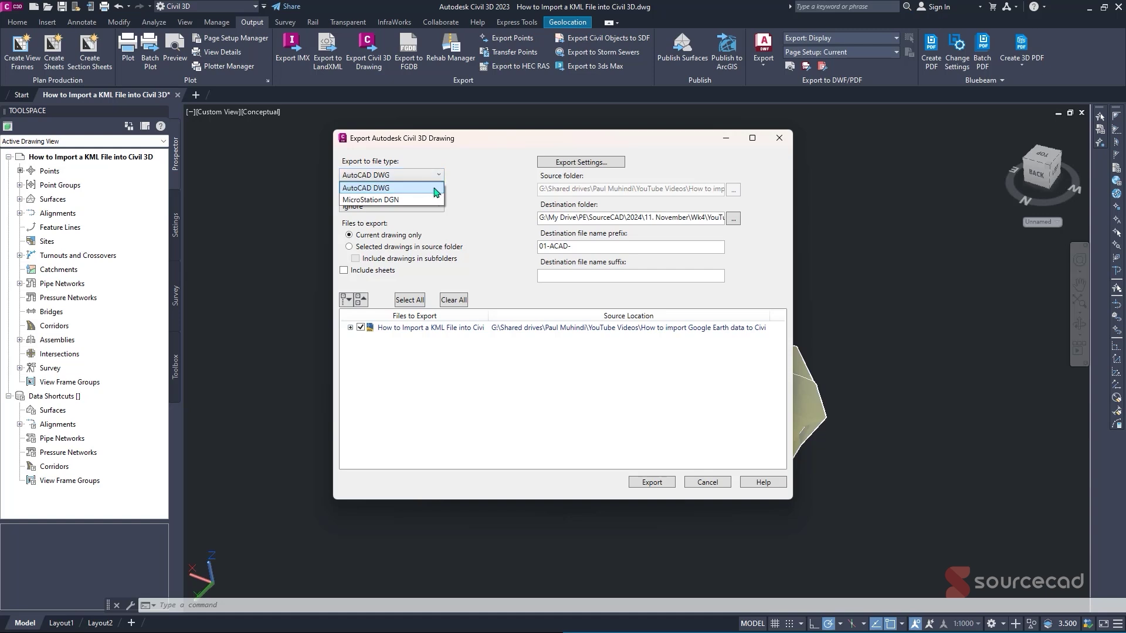
{"action": "left_click", "coordinate": [435, 188]}
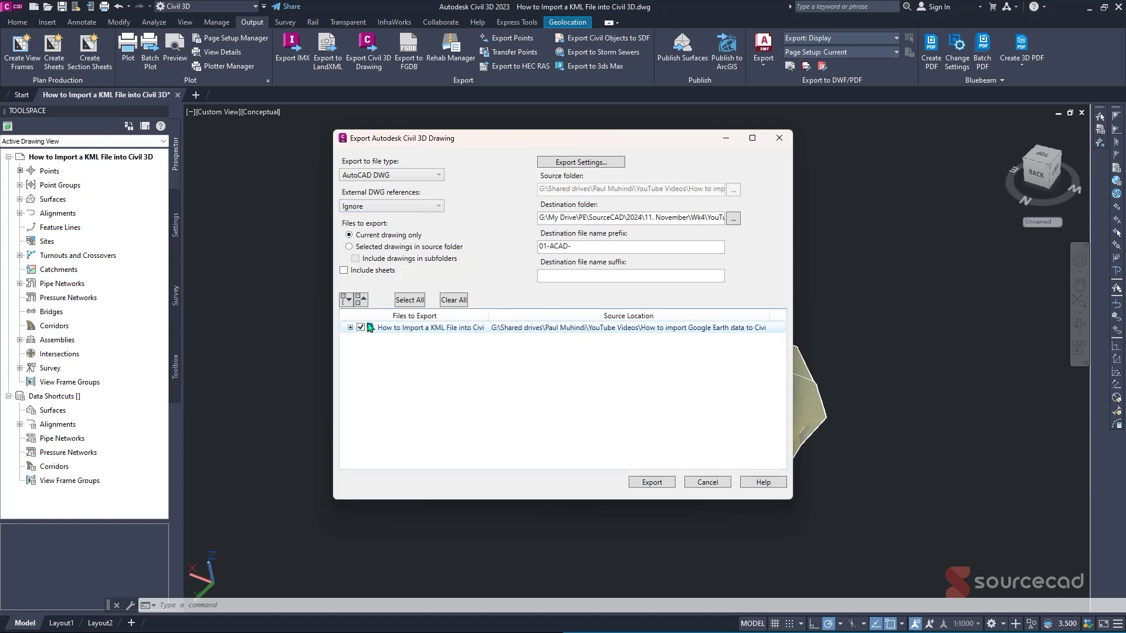
{"action": "left_click", "coordinate": [367, 209]}
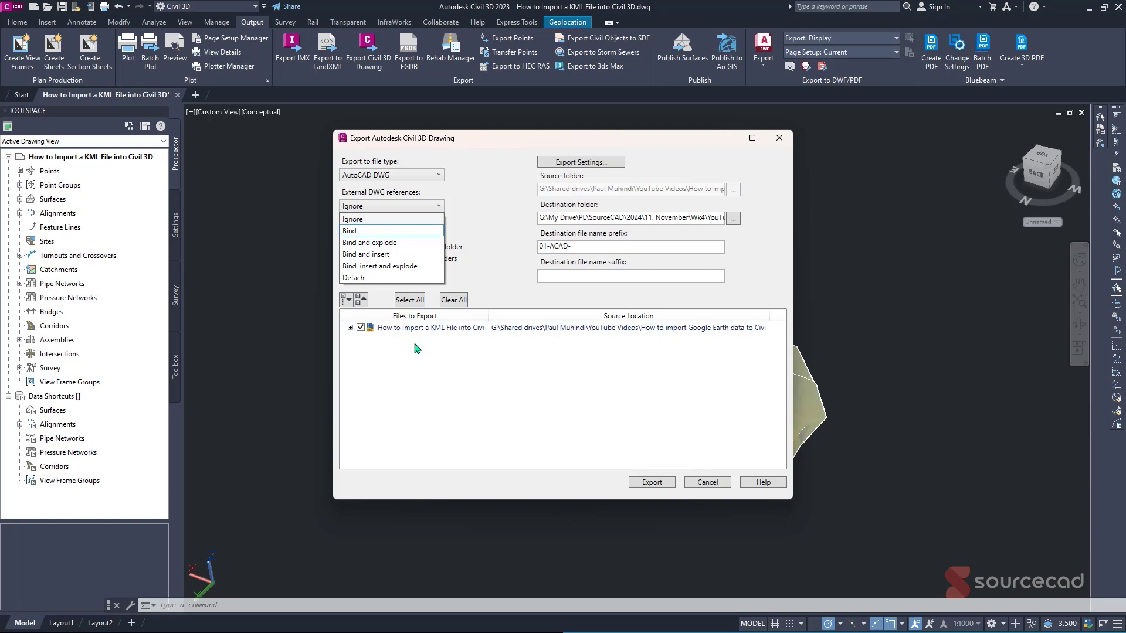
{"action": "left_click", "coordinate": [401, 227]}
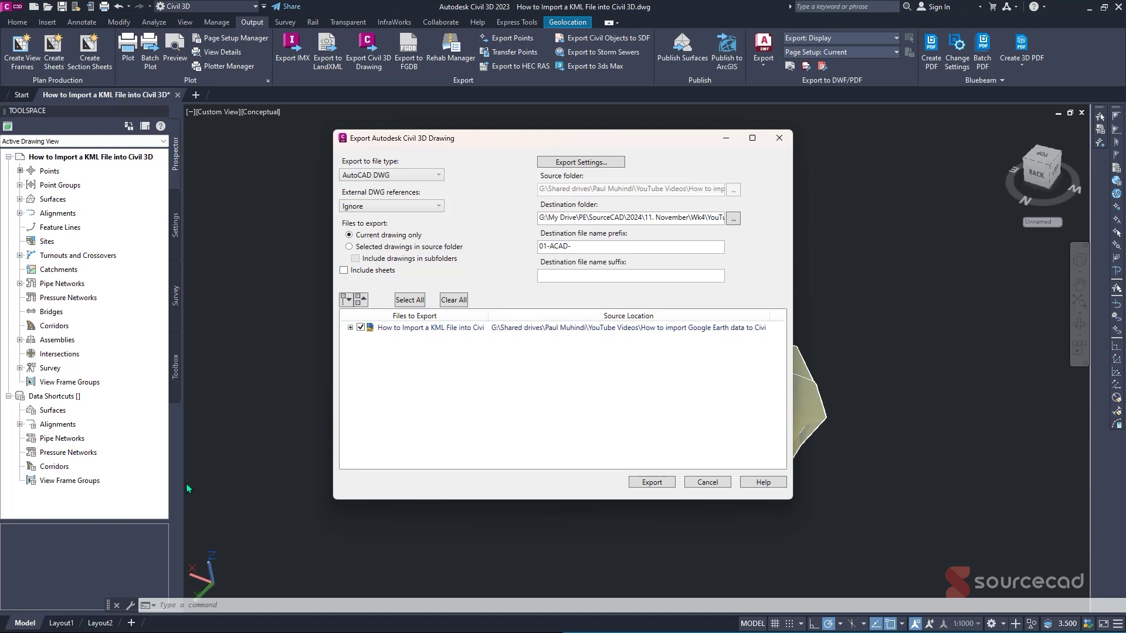
{"action": "mouse_move", "coordinate": [91, 626]}
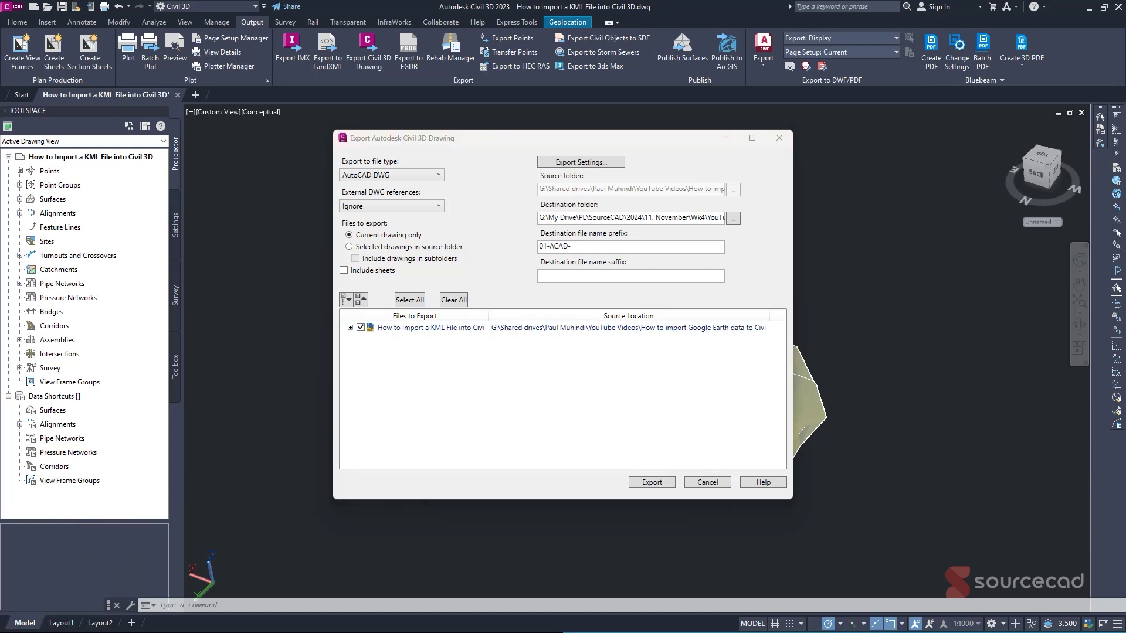
Toggle Include sheets on then off so Files to Export lists only Model
{"action": "left_click", "coordinate": [344, 271]}
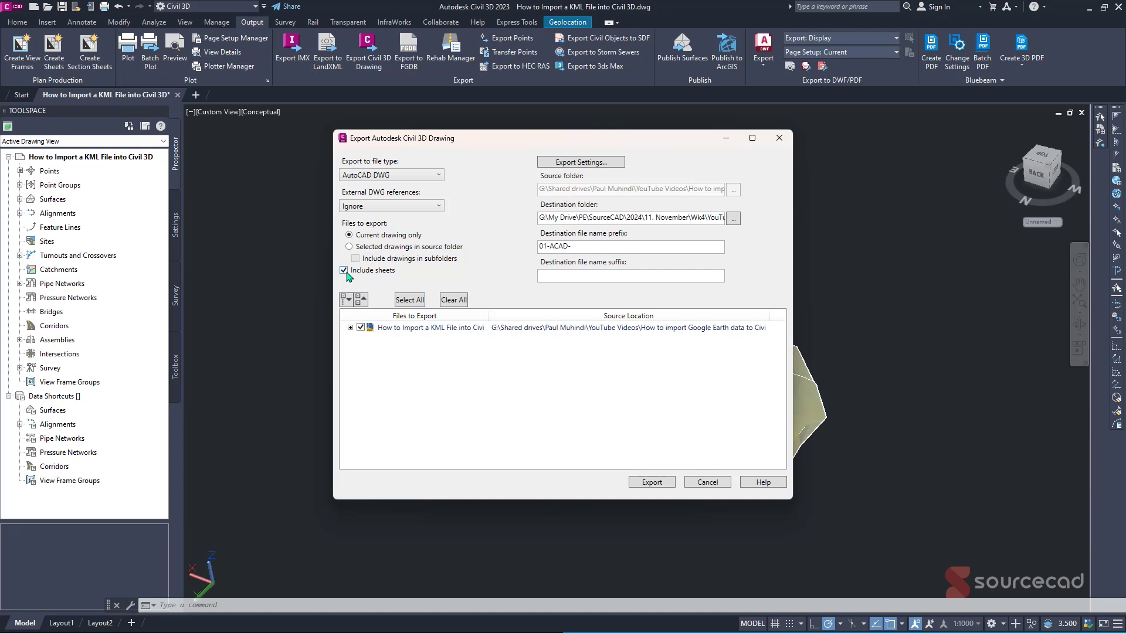
{"action": "left_click", "coordinate": [350, 328]}
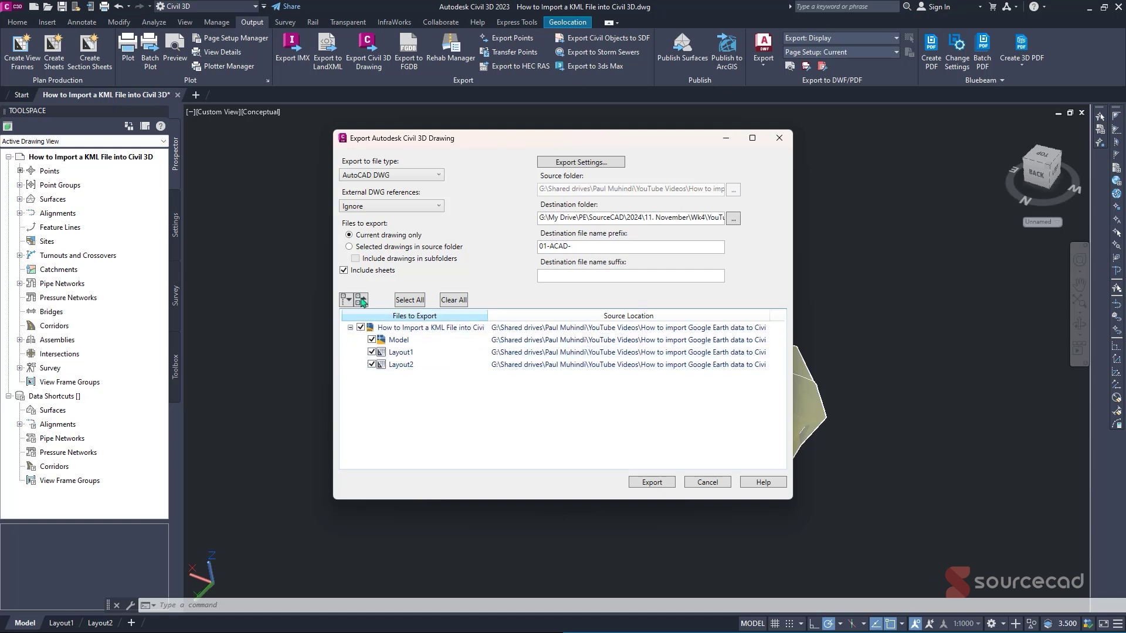
{"action": "left_click", "coordinate": [343, 270]}
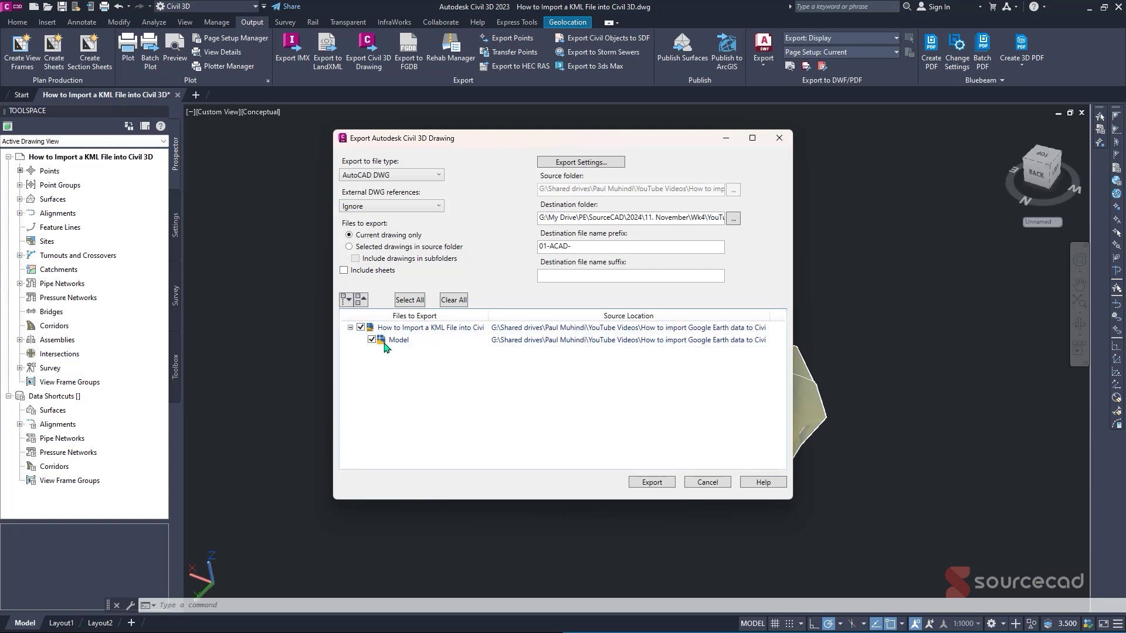
In Export Settings, choose DWG version 2018, keep feature lines as 3D and label scale 1.25
{"action": "left_click", "coordinate": [596, 166]}
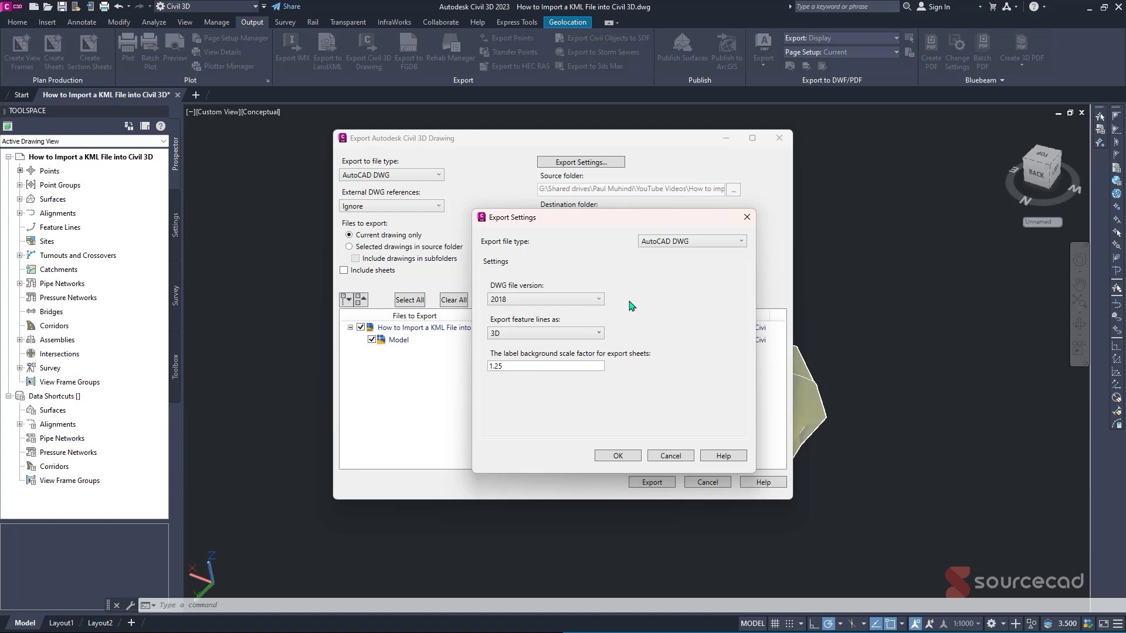
{"action": "left_click", "coordinate": [599, 299]}
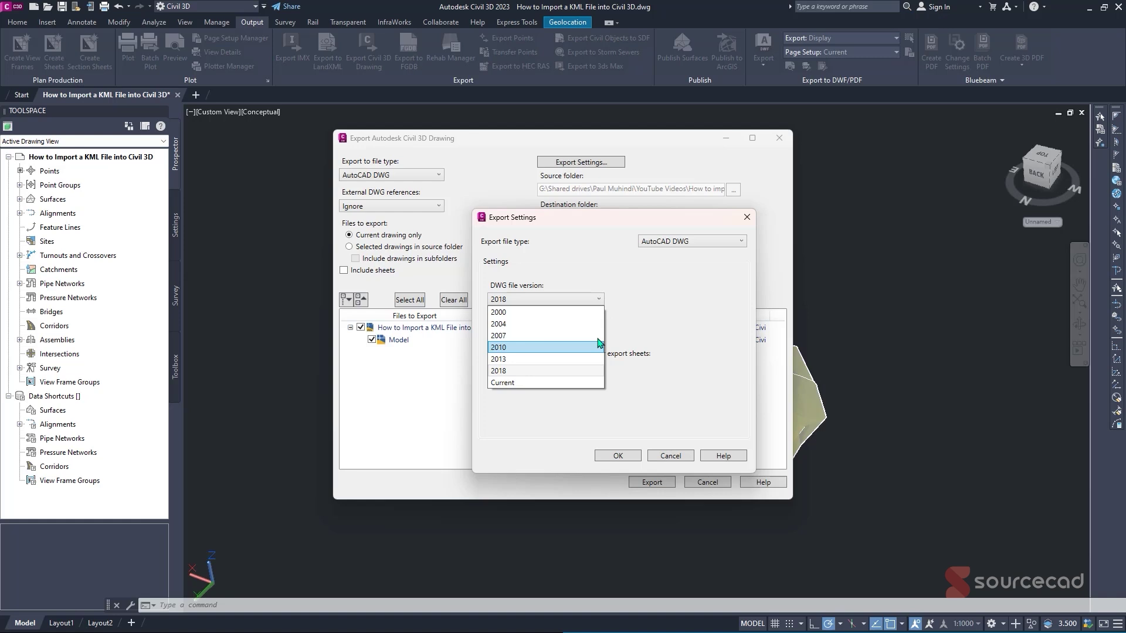
{"action": "key", "text": "Down"}
{"action": "key", "text": "Down"}
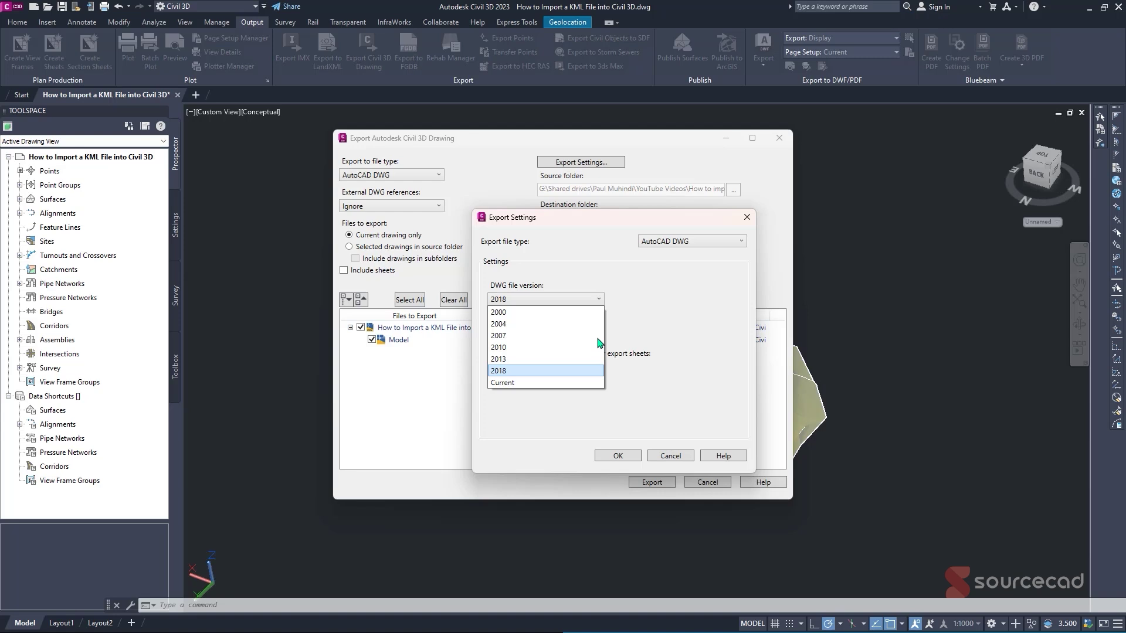
{"action": "key", "text": "Down"}
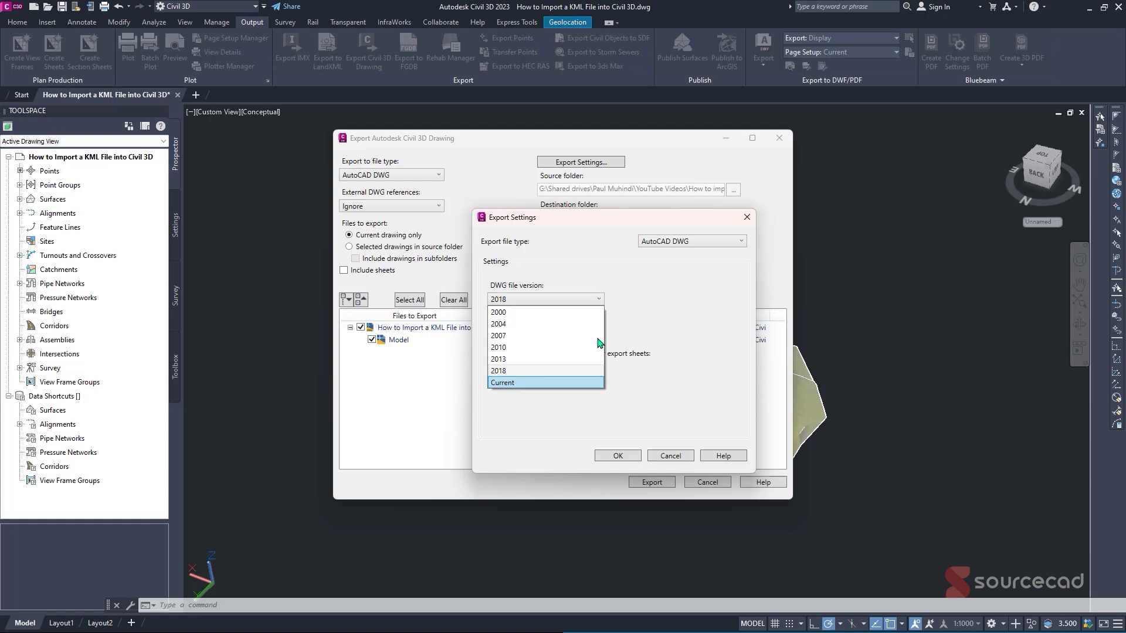
{"action": "left_click", "coordinate": [598, 371]}
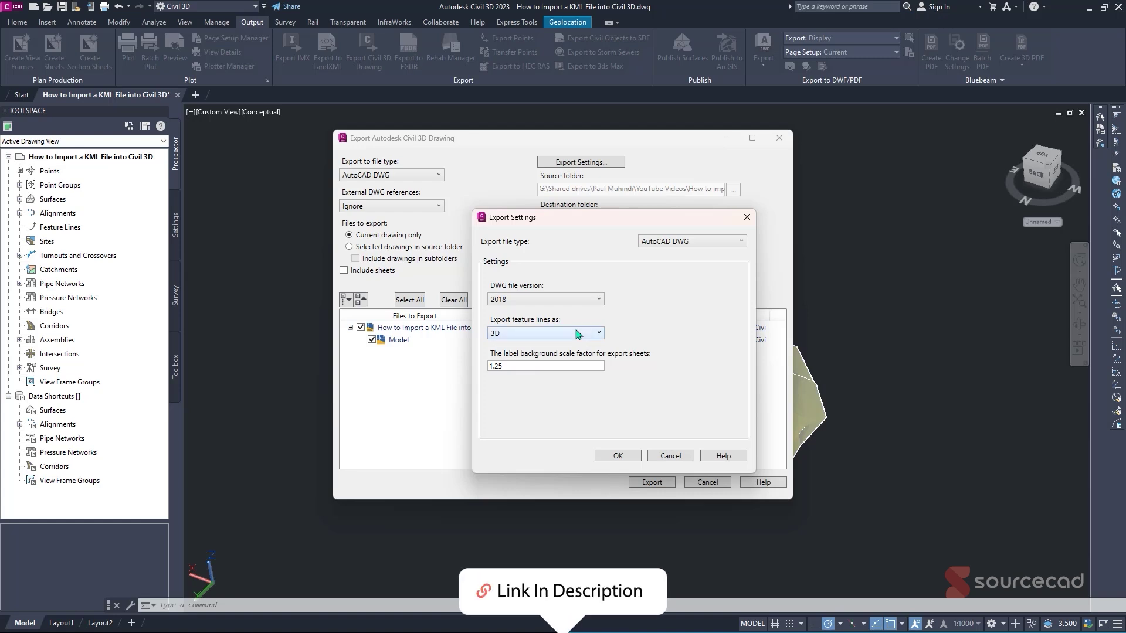
{"action": "left_click", "coordinate": [553, 334]}
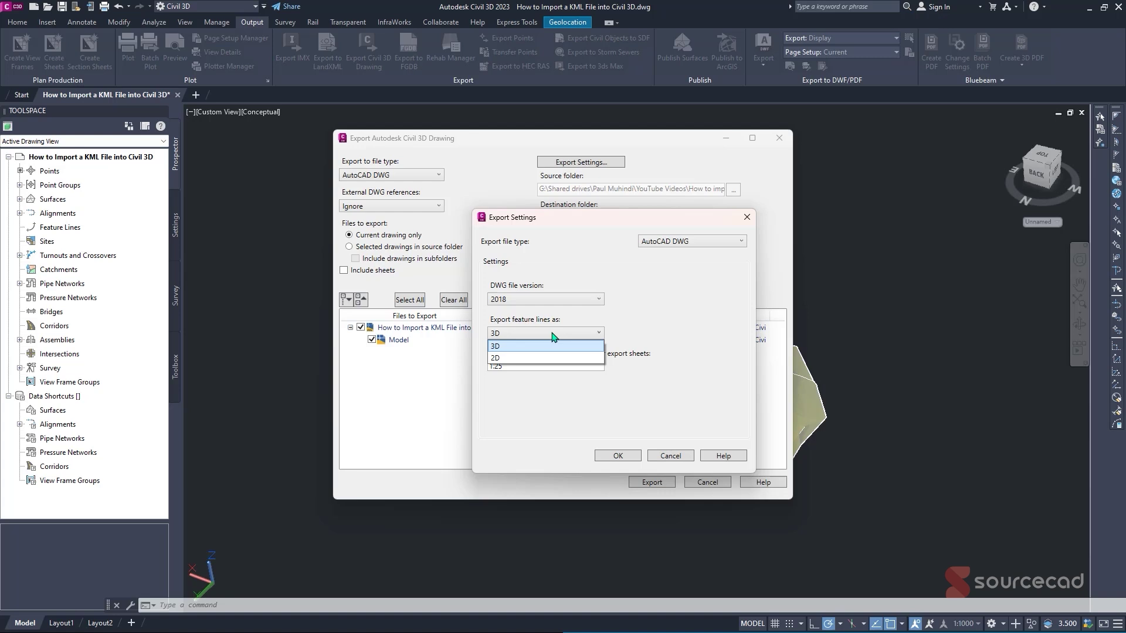
{"action": "left_click", "coordinate": [590, 349]}
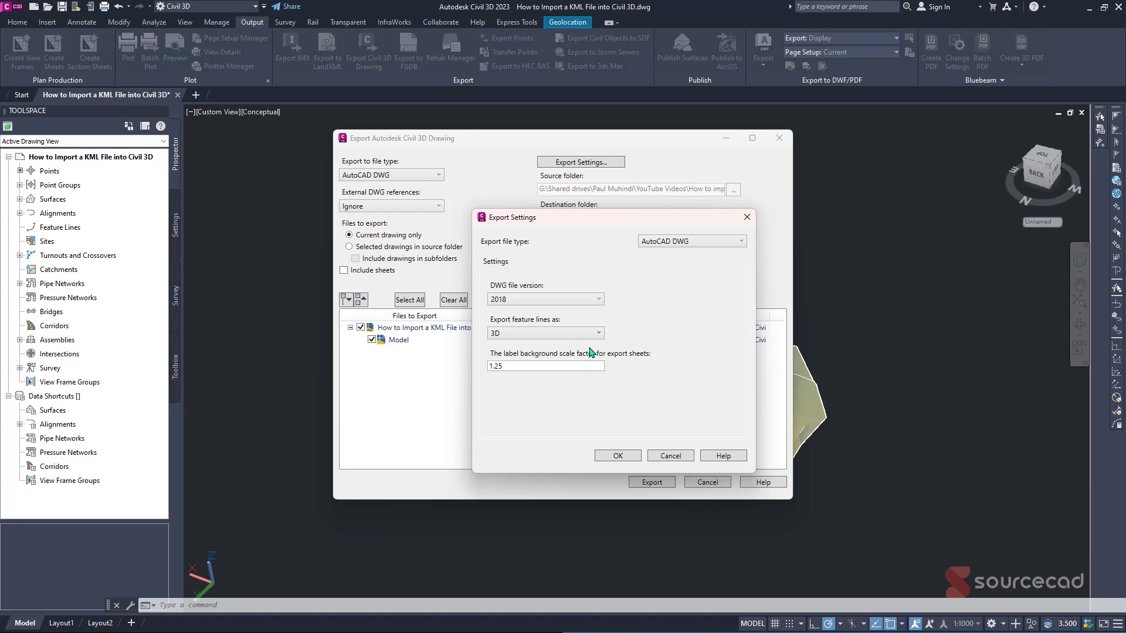
{"action": "left_click", "coordinate": [579, 364]}
{"action": "left_click", "coordinate": [632, 456]}
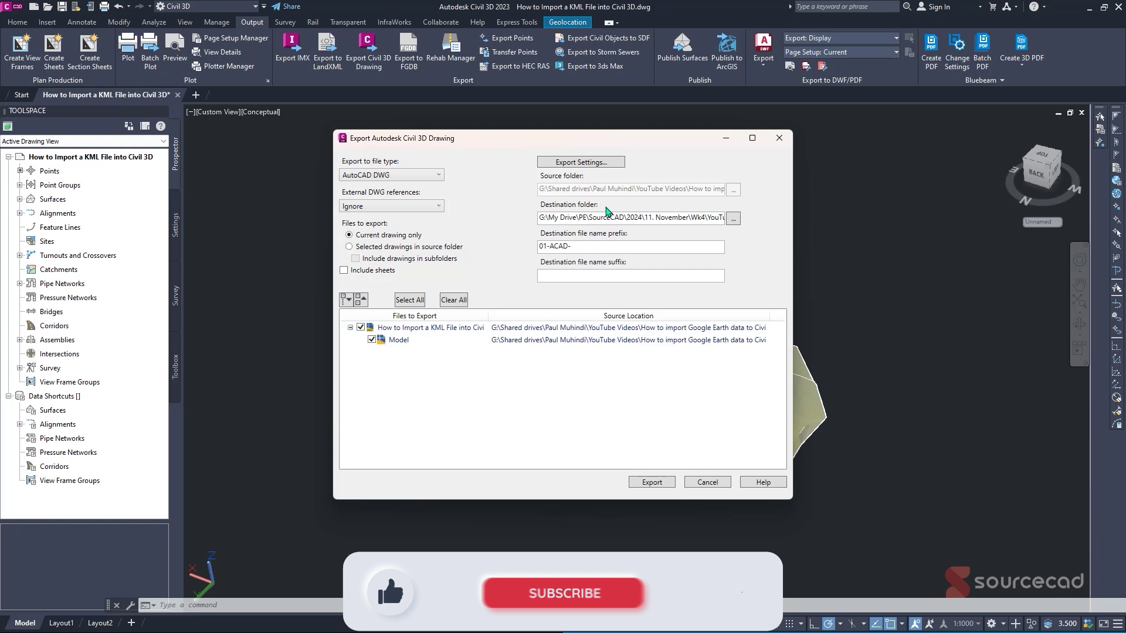
Set the export destination to the Doc folder and the file name prefix to 011-ACAD-
{"action": "left_click", "coordinate": [734, 218]}
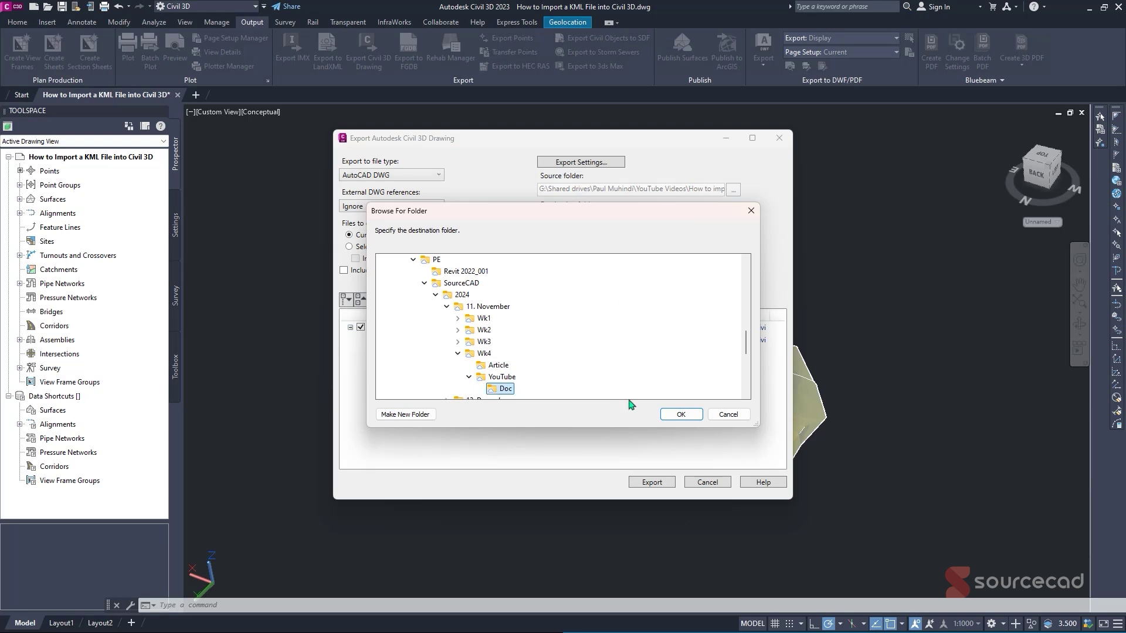
{"action": "left_click", "coordinate": [681, 414]}
{"action": "left_click", "coordinate": [588, 247]}
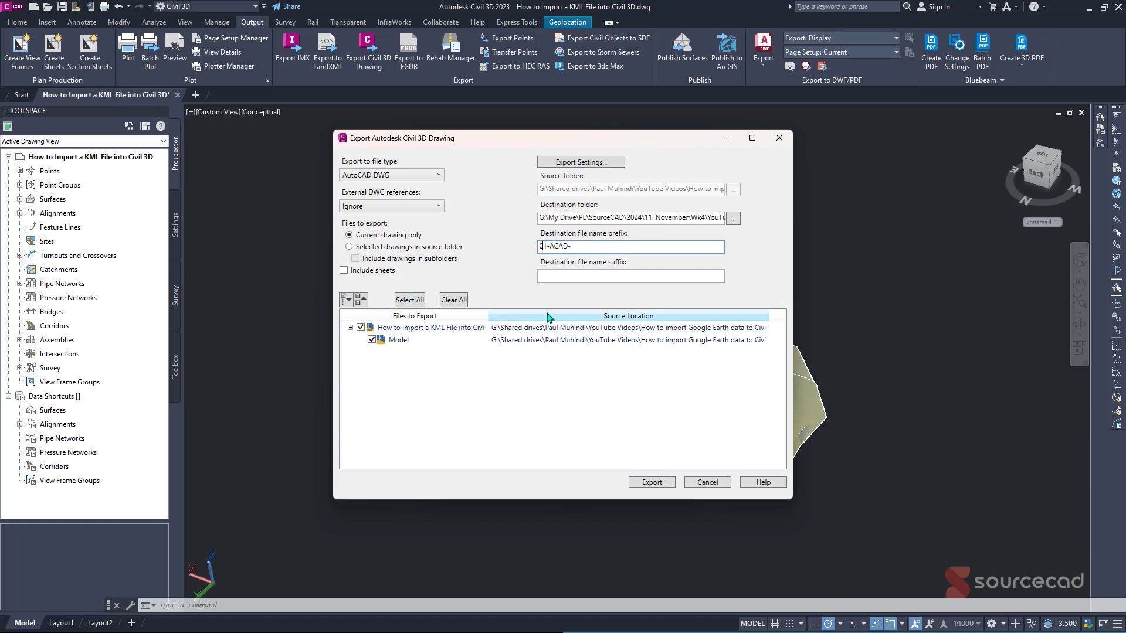
{"action": "type", "text": "1"}
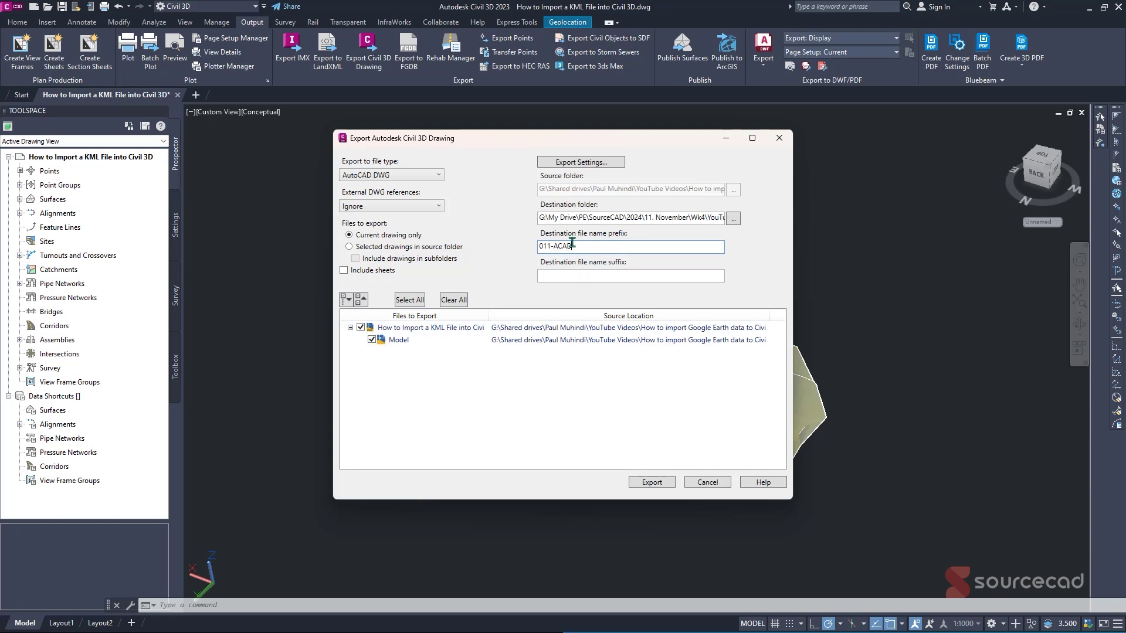
{"action": "left_click_drag", "start_coordinate": [554, 246], "coordinate": [573, 248]}
{"action": "left_click", "coordinate": [569, 276]}
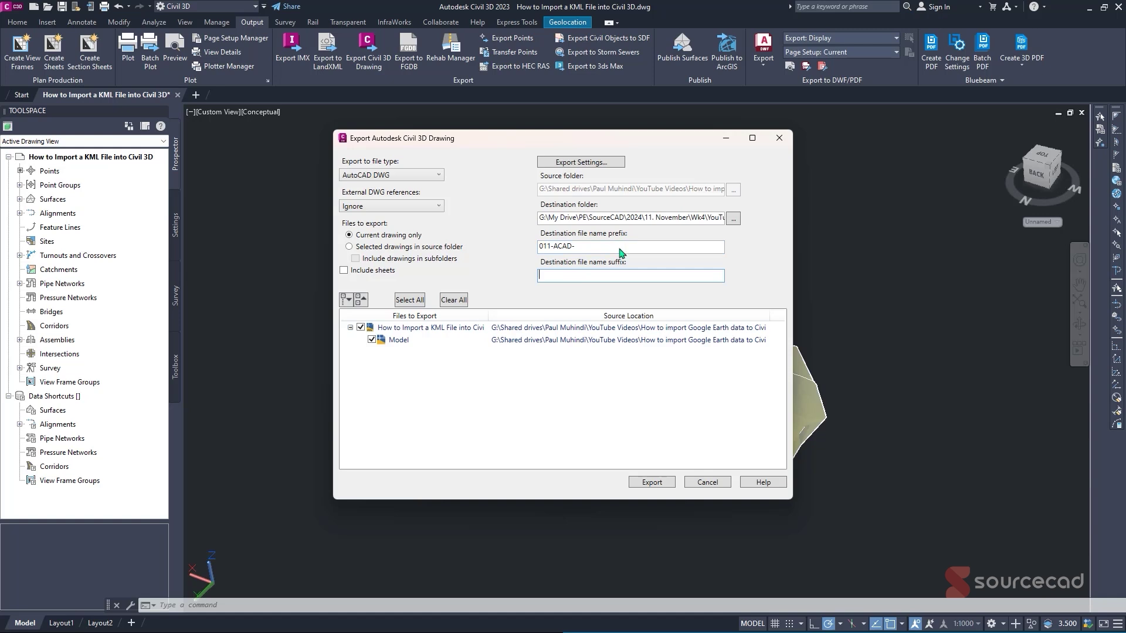
Export 011-ACAD-How to Import a KML File into Civil 3D-Model.dwg, acknowledge the status, and close the dialog
{"action": "left_click", "coordinate": [669, 484]}
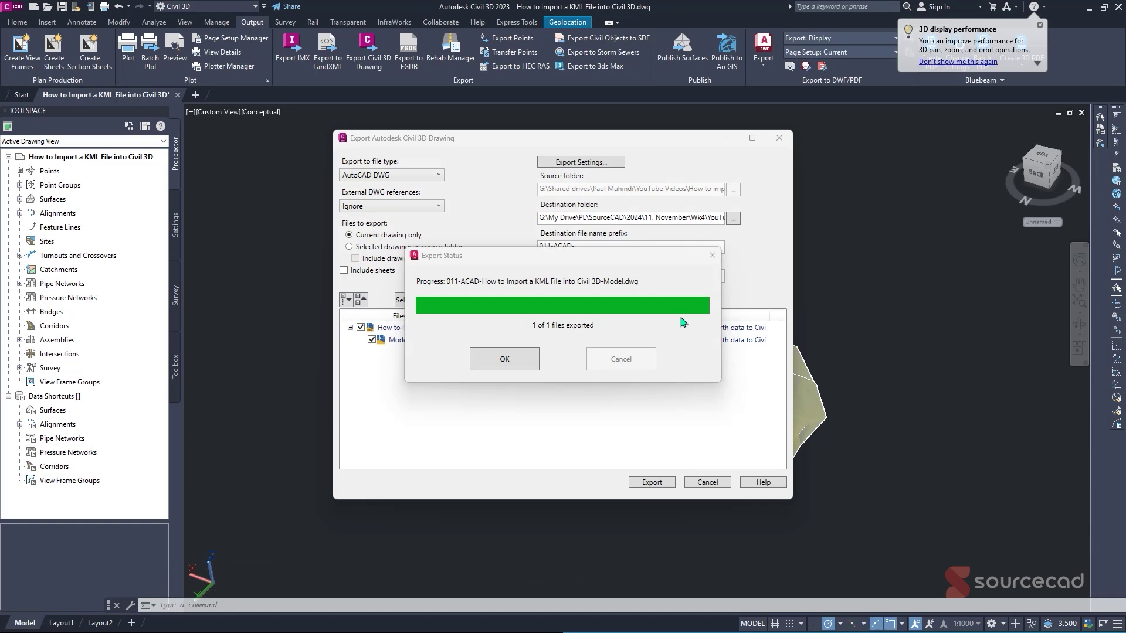
{"action": "left_click", "coordinate": [530, 365]}
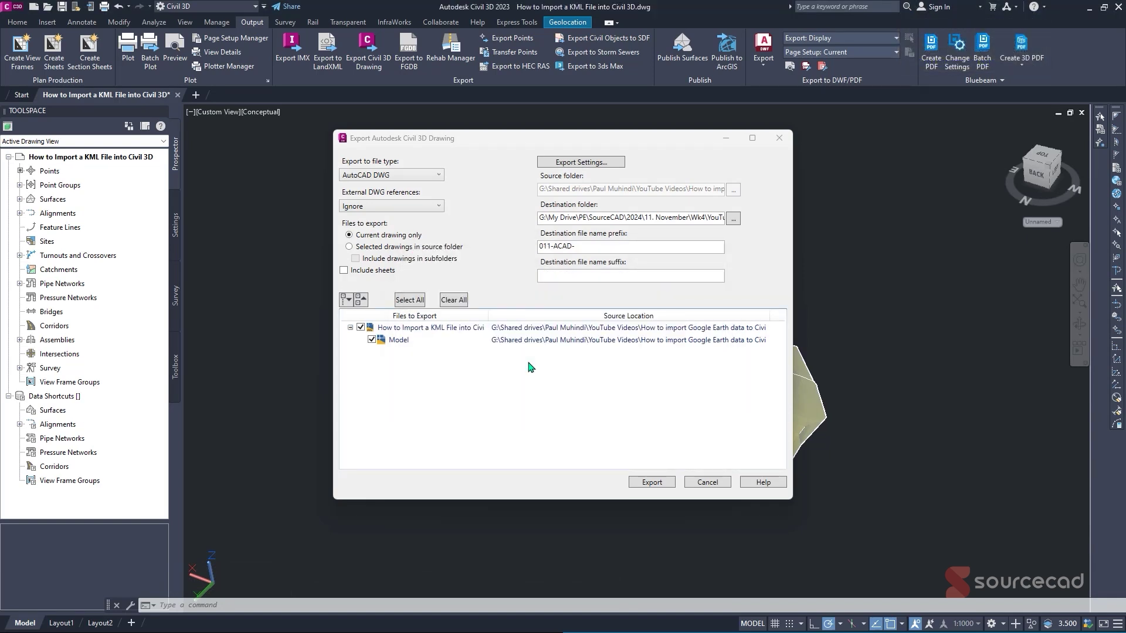
{"action": "left_click", "coordinate": [707, 482]}
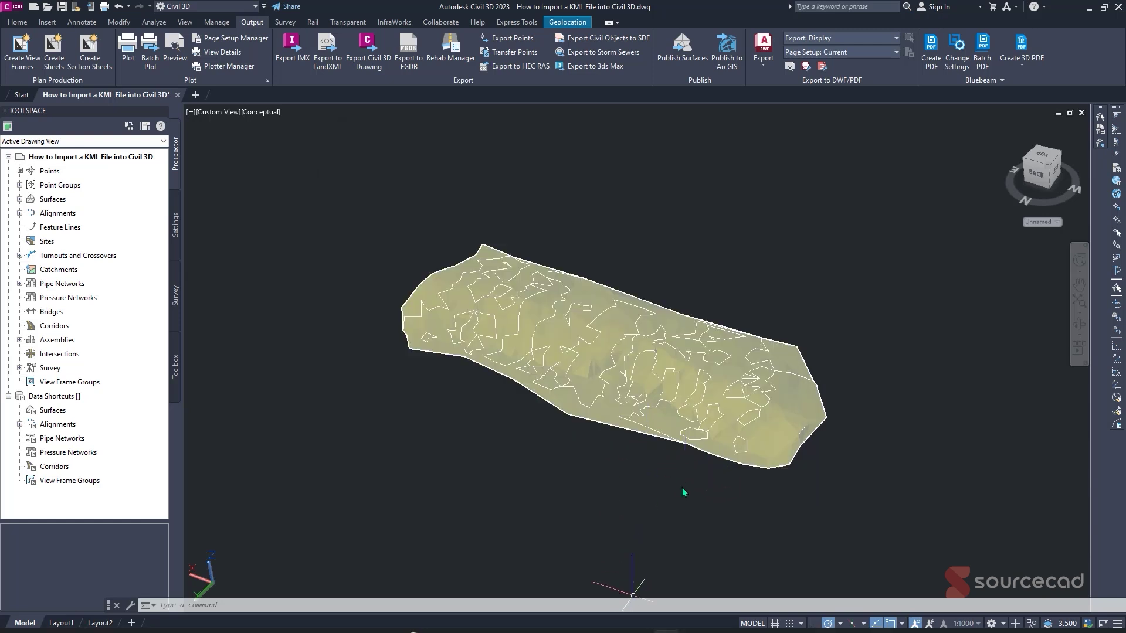
Maximize AutoCAD 2024 and drag the exported 011-ACAD- DWG from the Doc folder into it
{"action": "left_click", "coordinate": [693, 621]}
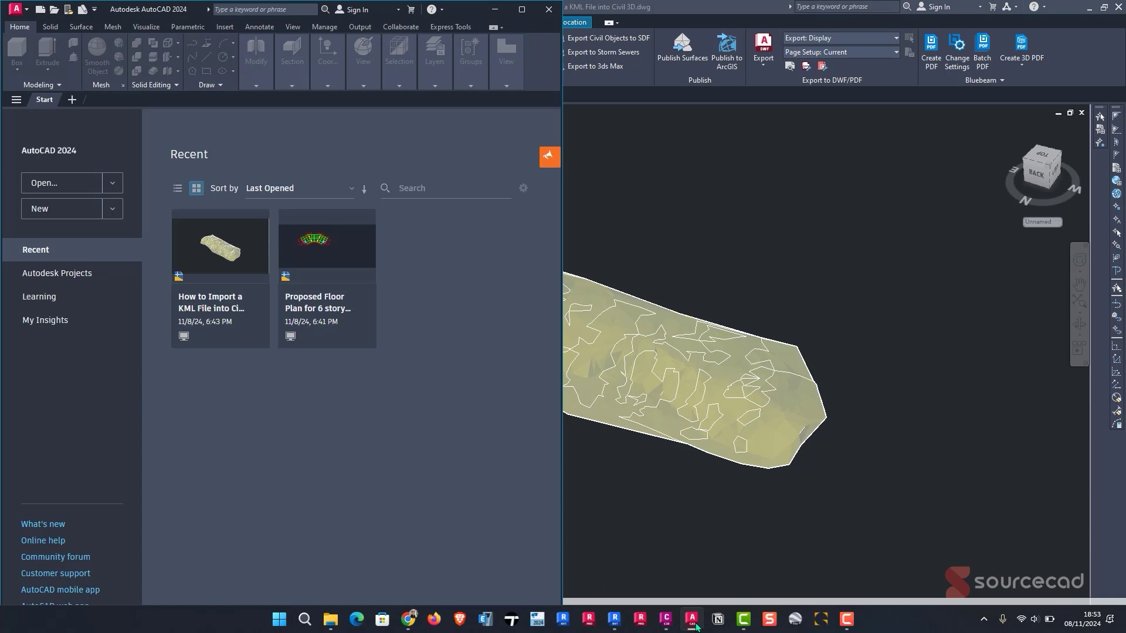
{"action": "left_click", "coordinate": [521, 10]}
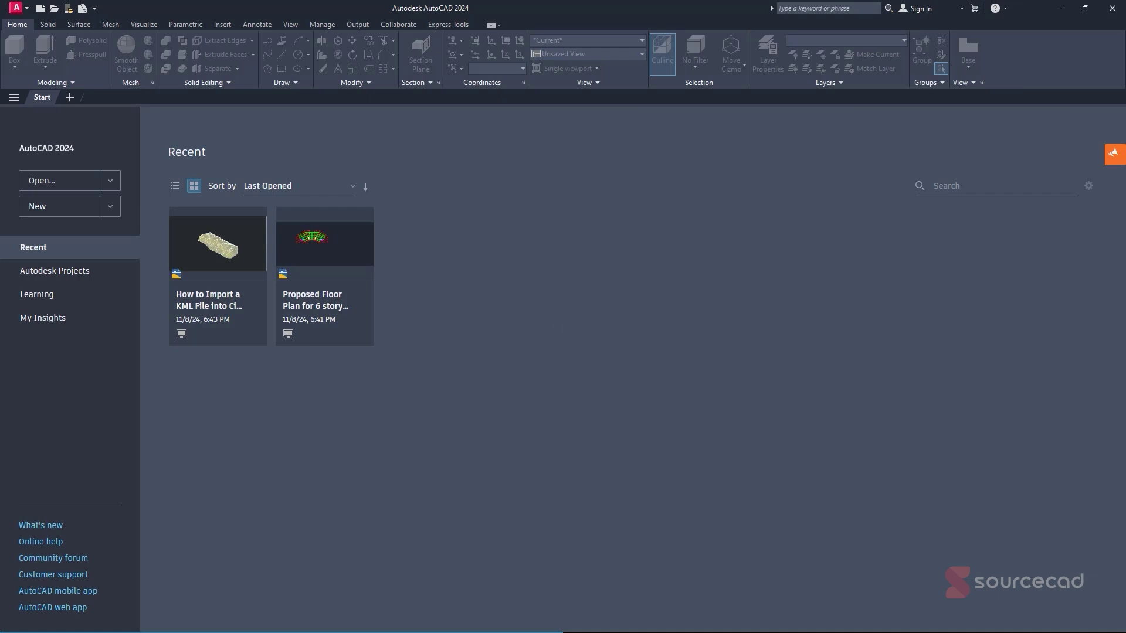
{"action": "key", "text": "alt+Tab"}
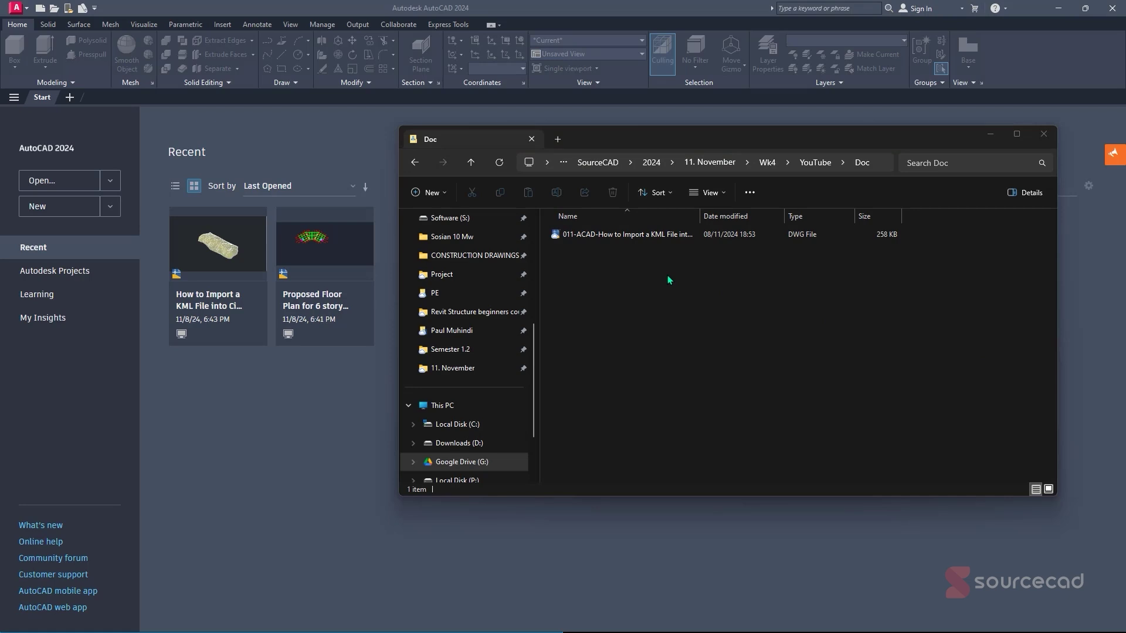
{"action": "left_click", "coordinate": [670, 238]}
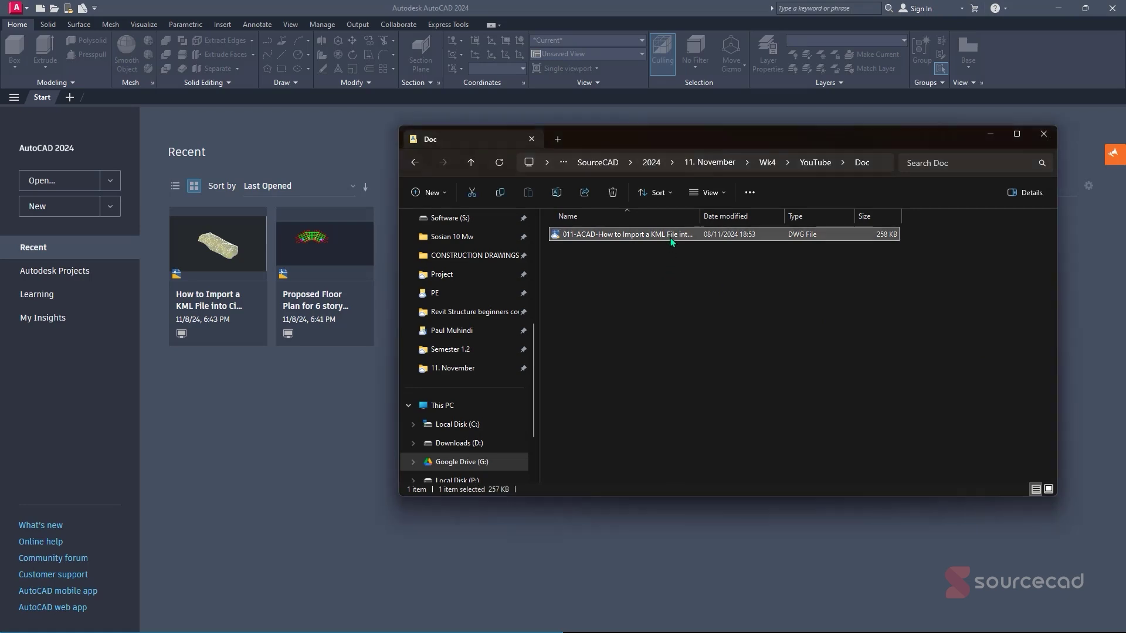
{"action": "left_click_drag", "start_coordinate": [665, 243], "coordinate": [214, 377]}
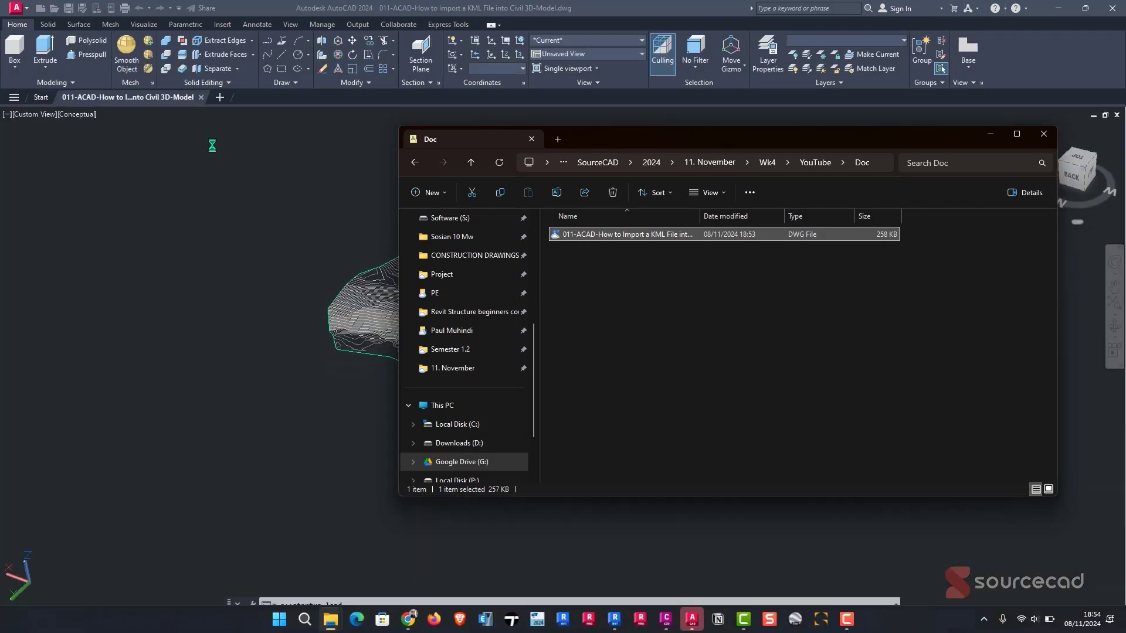
{"action": "left_click", "coordinate": [332, 7]}
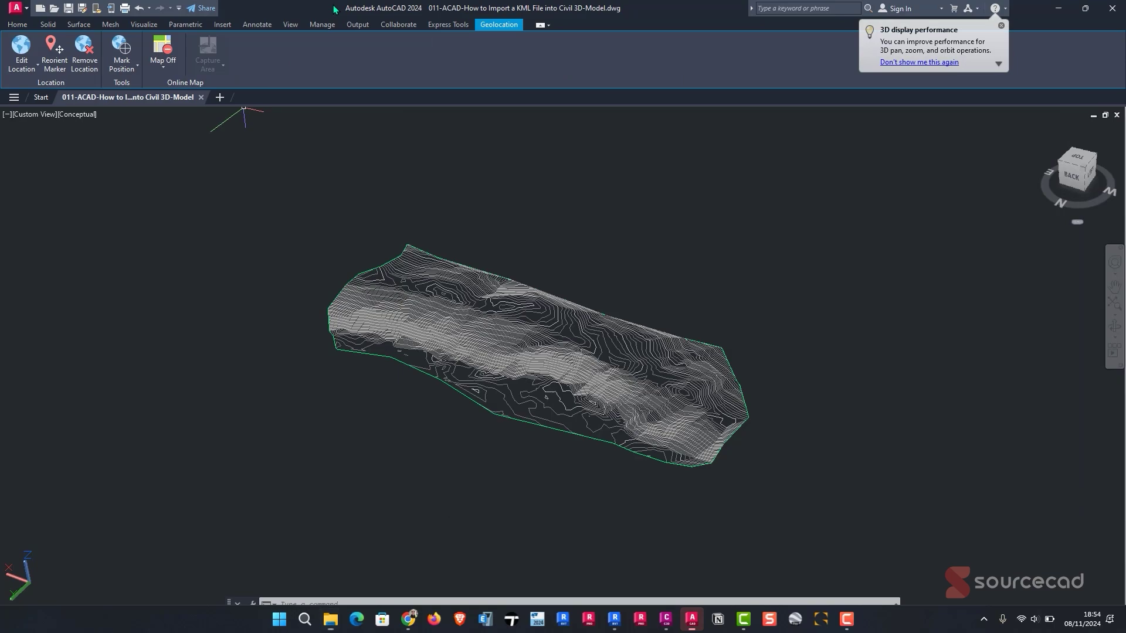
{"action": "middle_click_drag", "start_coordinate": [526, 274], "coordinate": [707, 246], "text": "shift"}
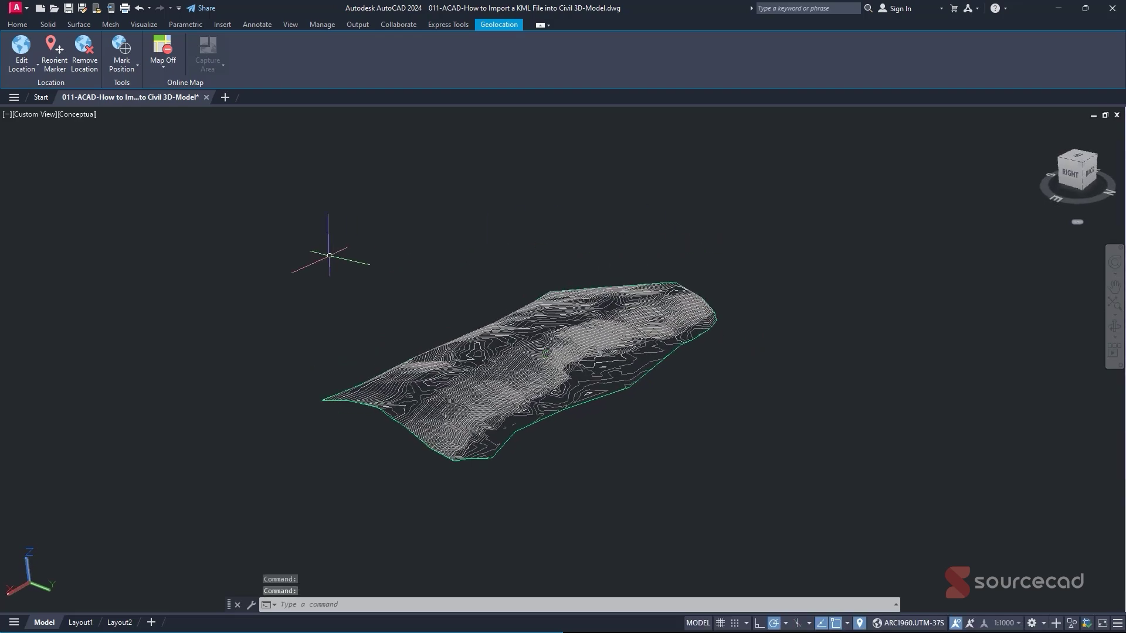
{"action": "scroll", "coordinate": [482, 373], "scroll_direction": "up", "scroll_amount": 2}
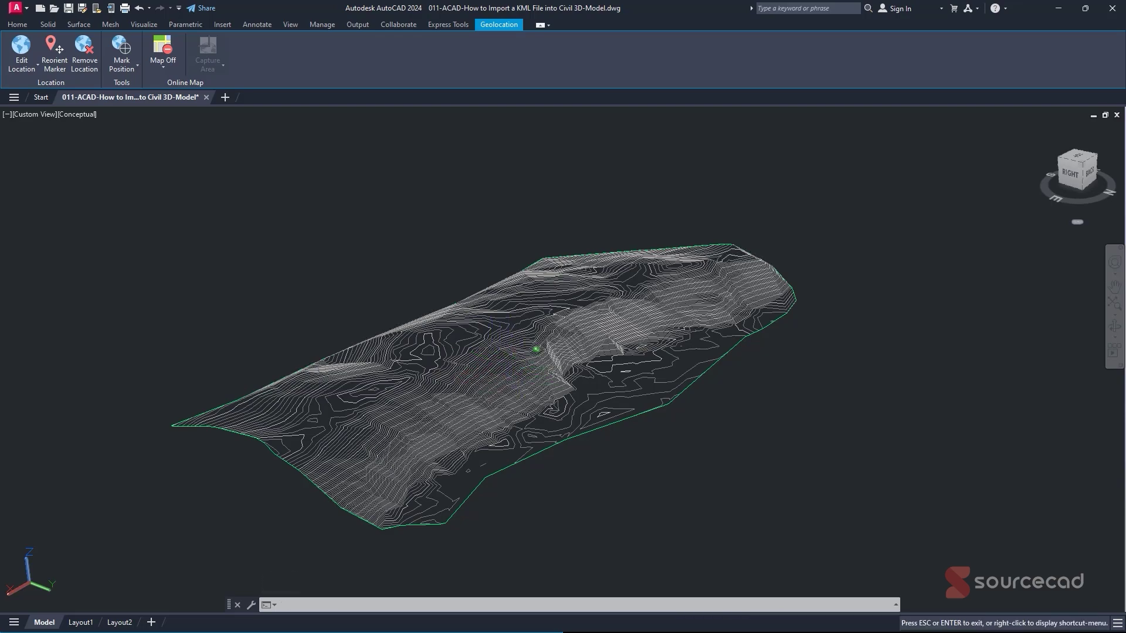
{"action": "mouse_move", "coordinate": [512, 360]}
{"action": "middle_mouse_down", "text": "shift"}
{"action": "mouse_move", "coordinate": [504, 340]}
{"action": "mouse_move", "coordinate": [503, 374]}
{"action": "middle_mouse_up", "text": "shift"}
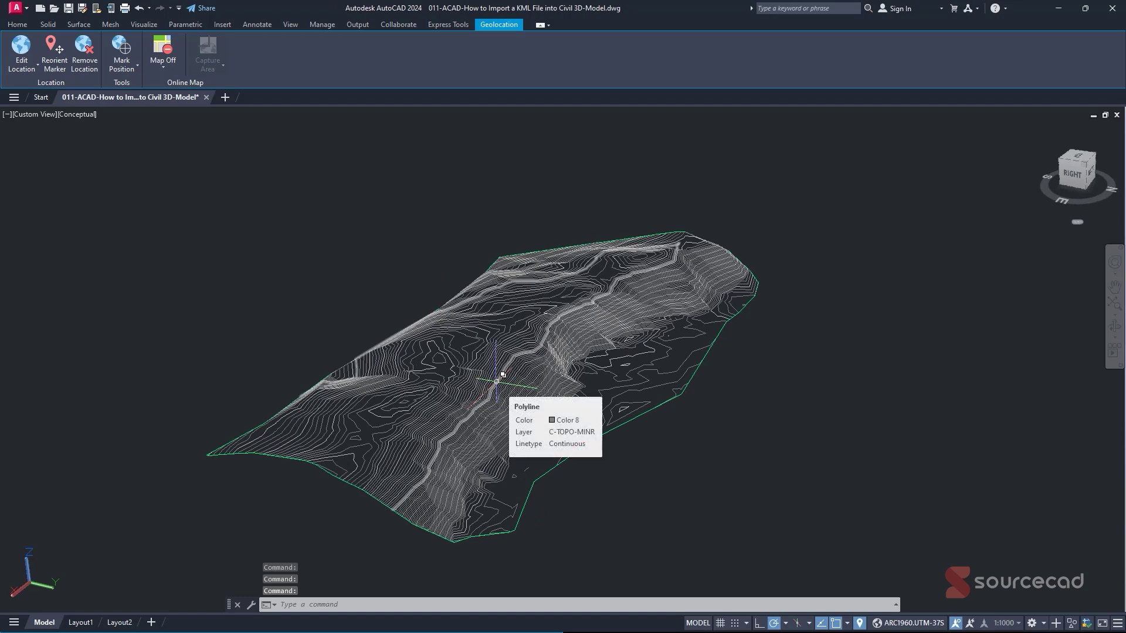
Snap AutoCAD to the left half and Civil 3D to the right half of the screen
{"action": "key", "text": "super+Left"}
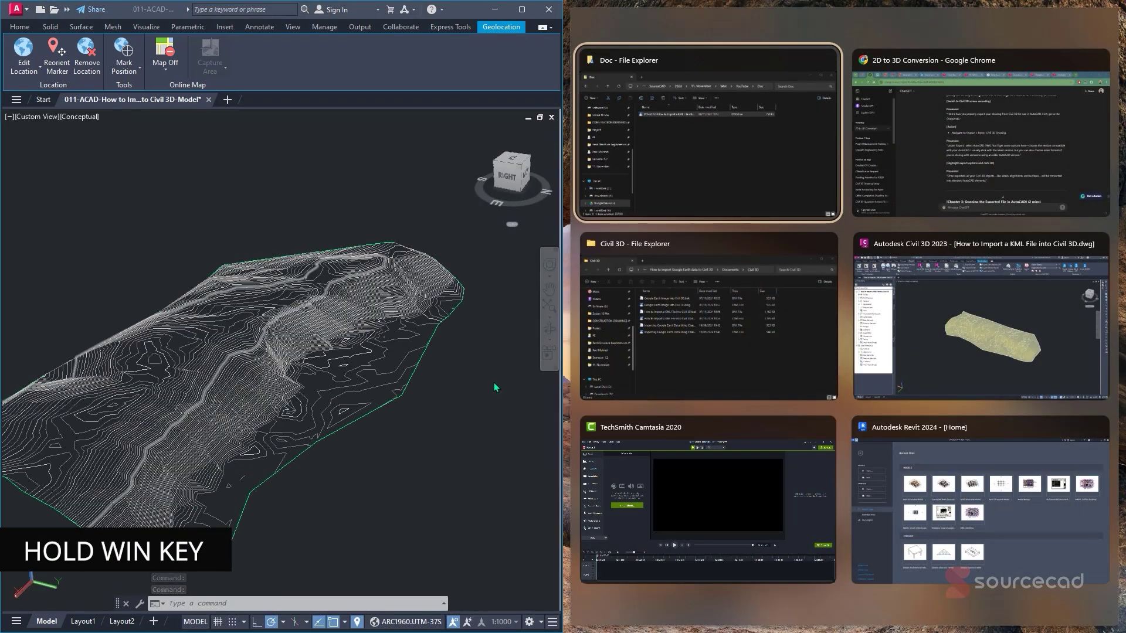
{"action": "left_click", "coordinate": [986, 337]}
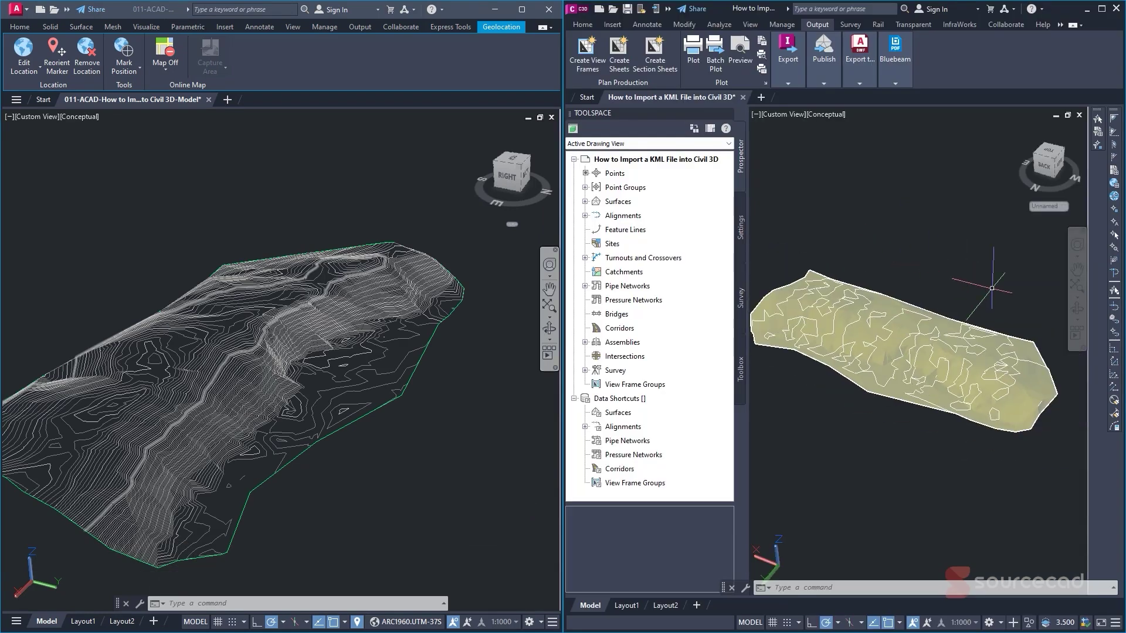
{"action": "middle_click_drag", "start_coordinate": [991, 288], "coordinate": [861, 284], "text": "shift"}
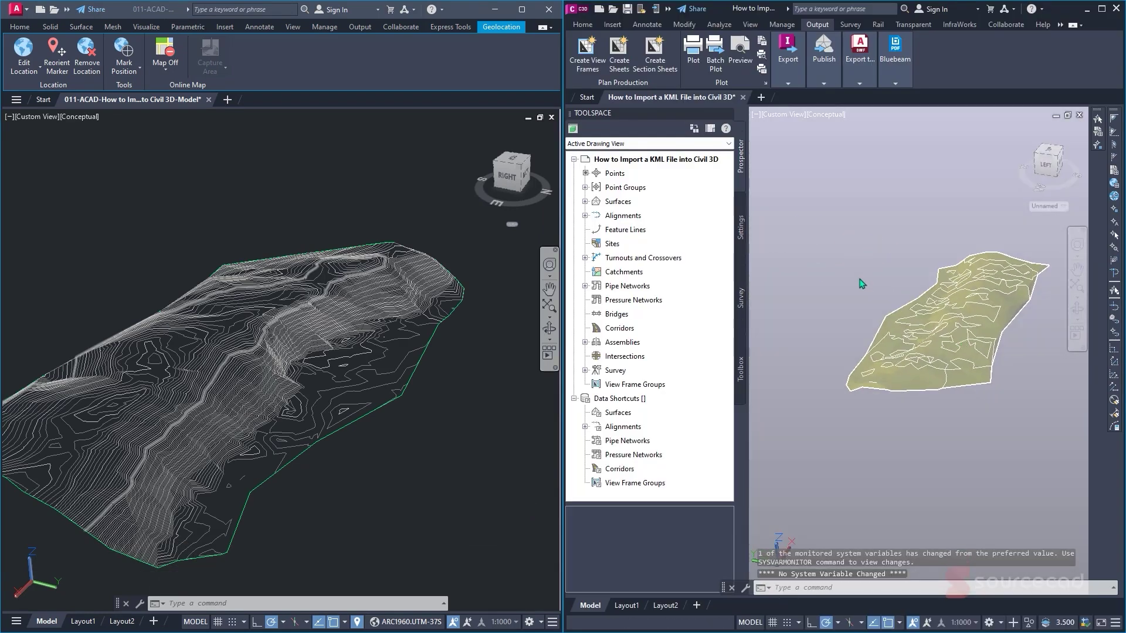
Set both the AutoCAD and Civil 3D views to the NE isometric corner
{"action": "left_click", "coordinate": [521, 169]}
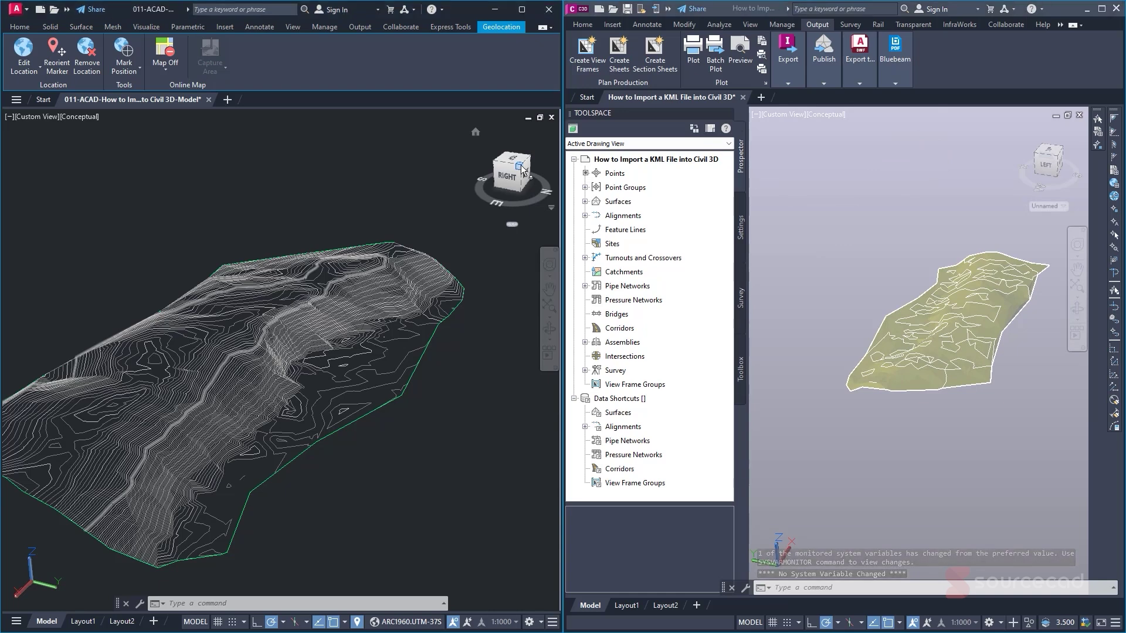
{"action": "left_click", "coordinate": [520, 170]}
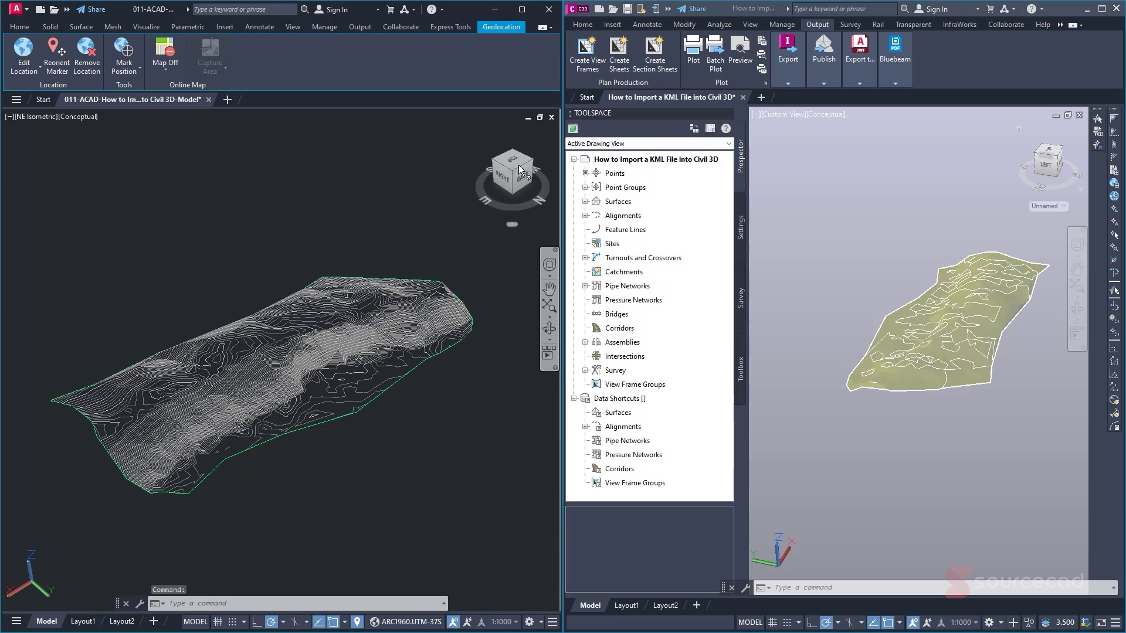
{"action": "left_click", "coordinate": [1046, 152]}
{"action": "left_click", "coordinate": [1059, 150]}
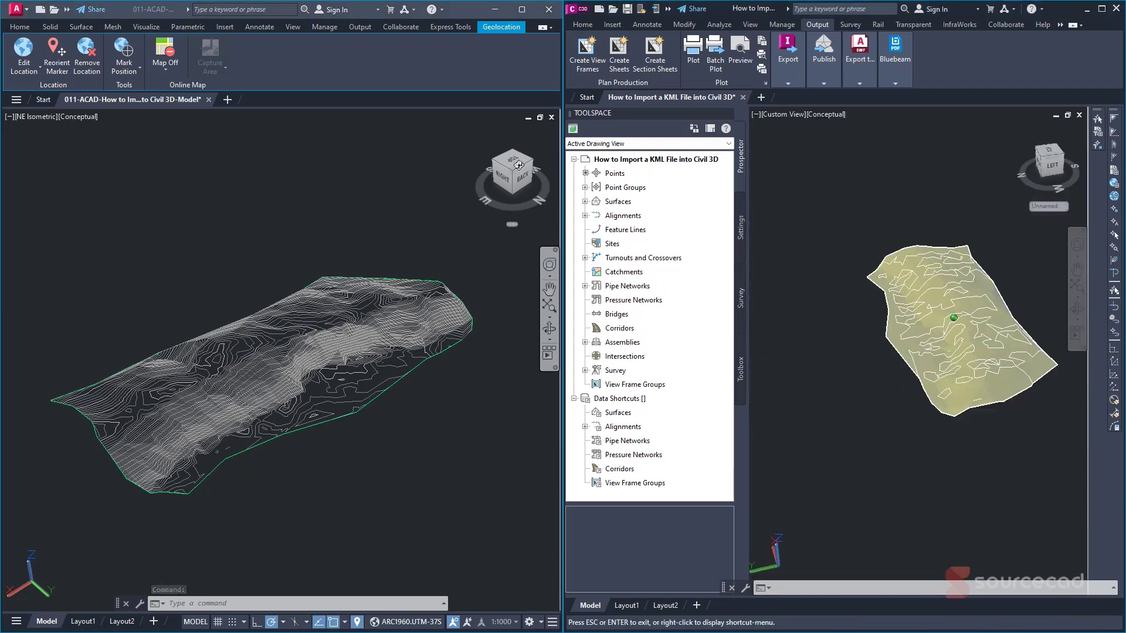
{"action": "left_click", "coordinate": [1048, 163]}
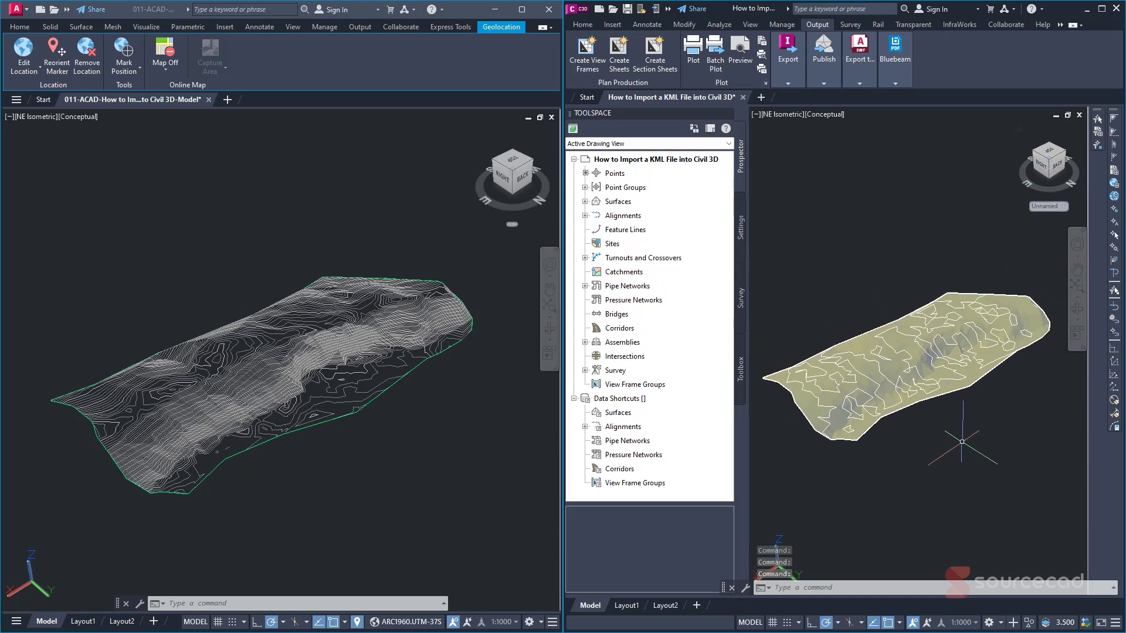
{"action": "left_click", "coordinate": [930, 452]}
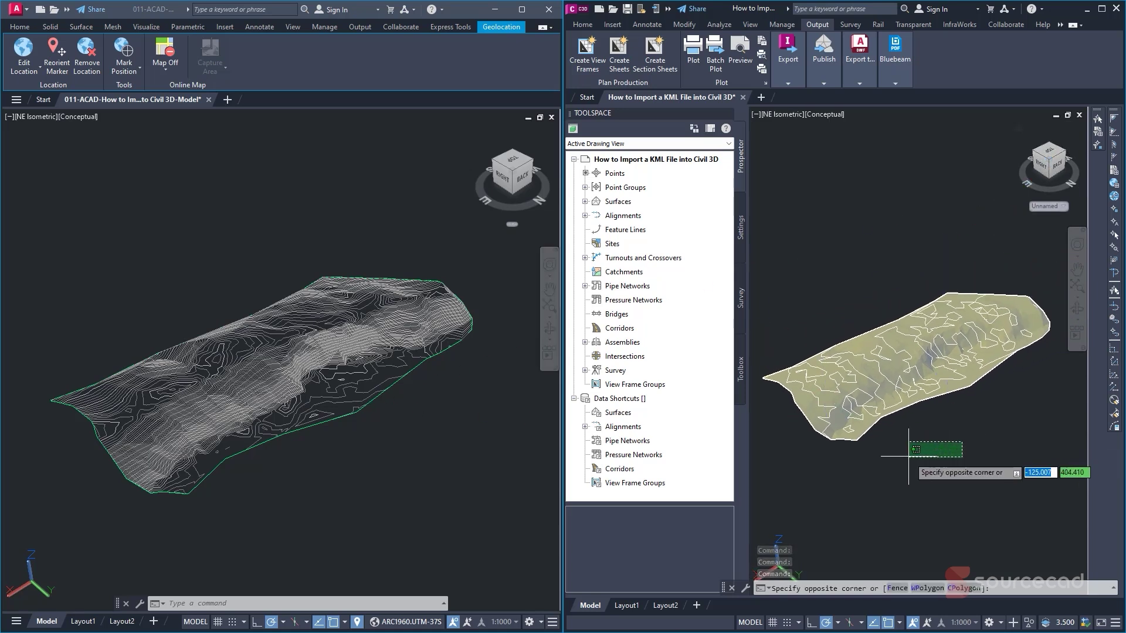
{"action": "left_click", "coordinate": [502, 354]}
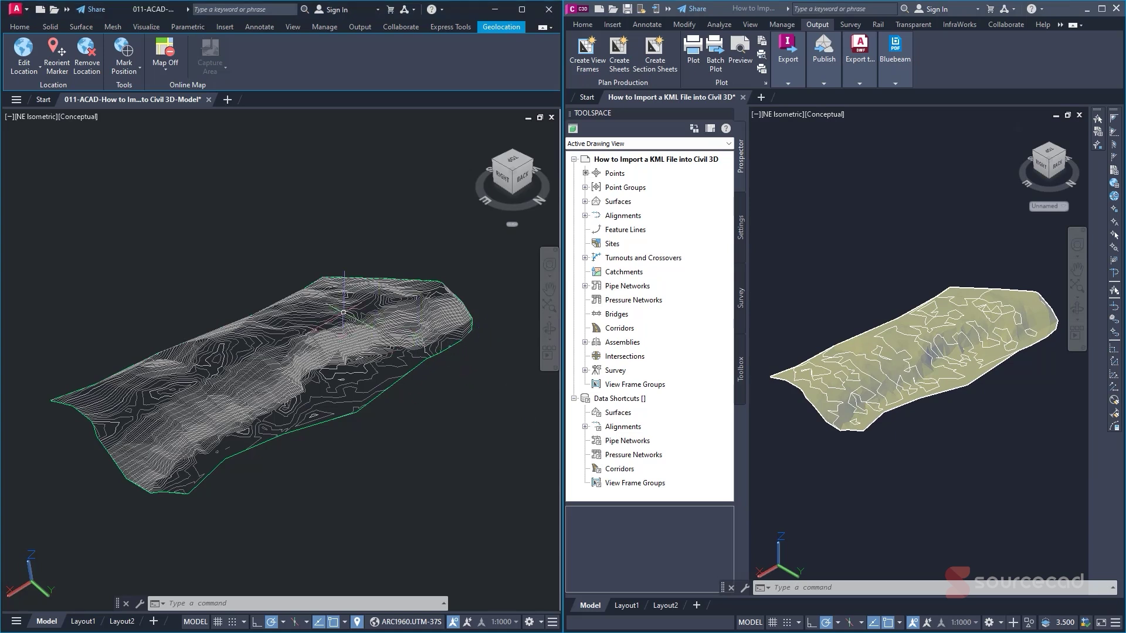
{"action": "left_click", "coordinate": [440, 239]}
{"action": "key", "text": "Escape"}
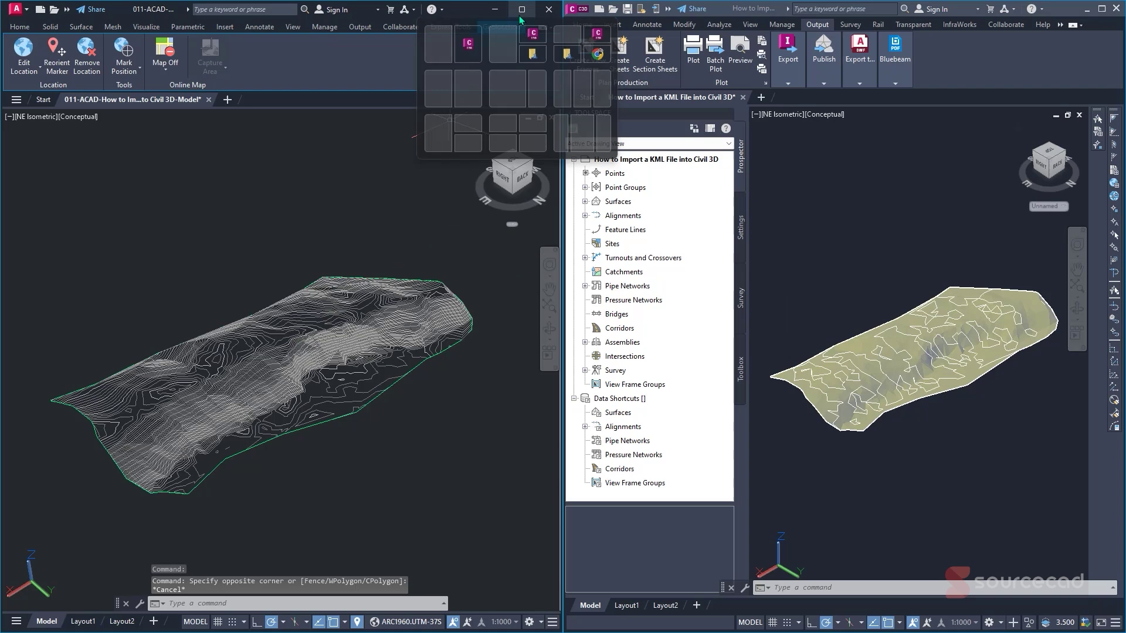
Maximize the AutoCAD 2024 window and cancel the stray selection window
{"action": "left_click", "coordinate": [522, 9]}
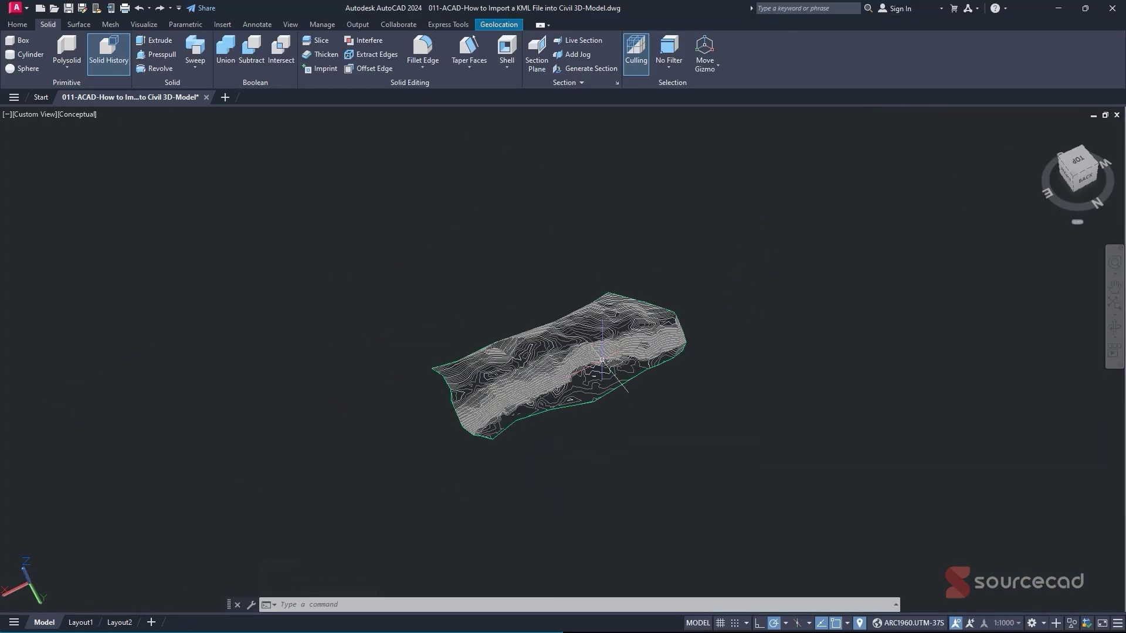
{"action": "left_click", "coordinate": [715, 308]}
{"action": "key", "text": "Escape"}
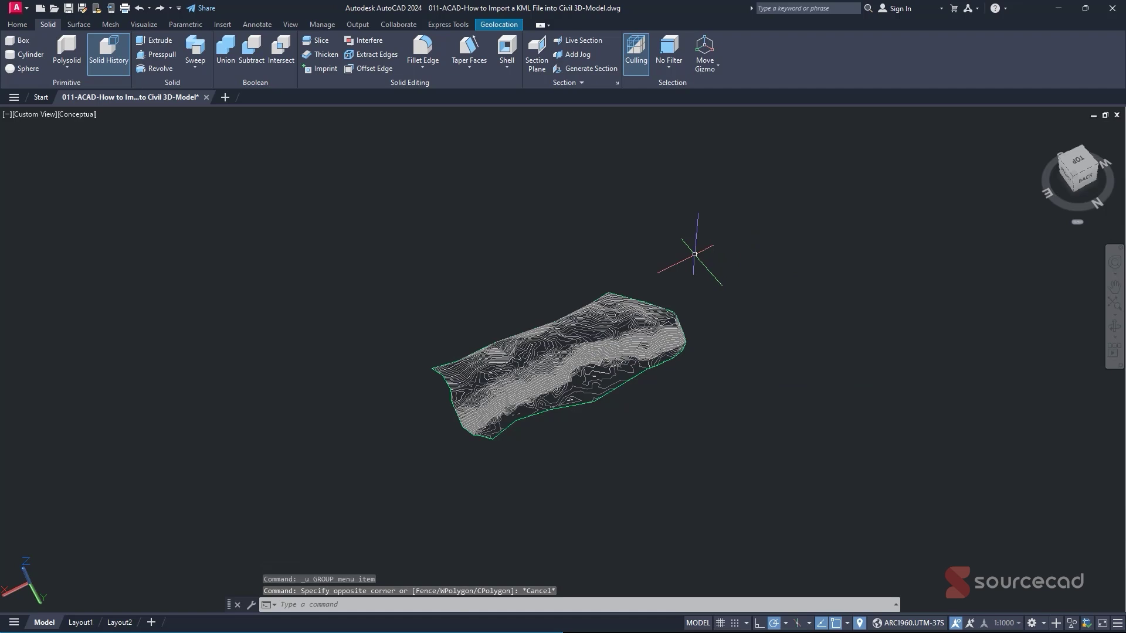
Start a new block definition named Surface with objects specified on-screen
{"action": "left_click", "coordinate": [222, 24]}
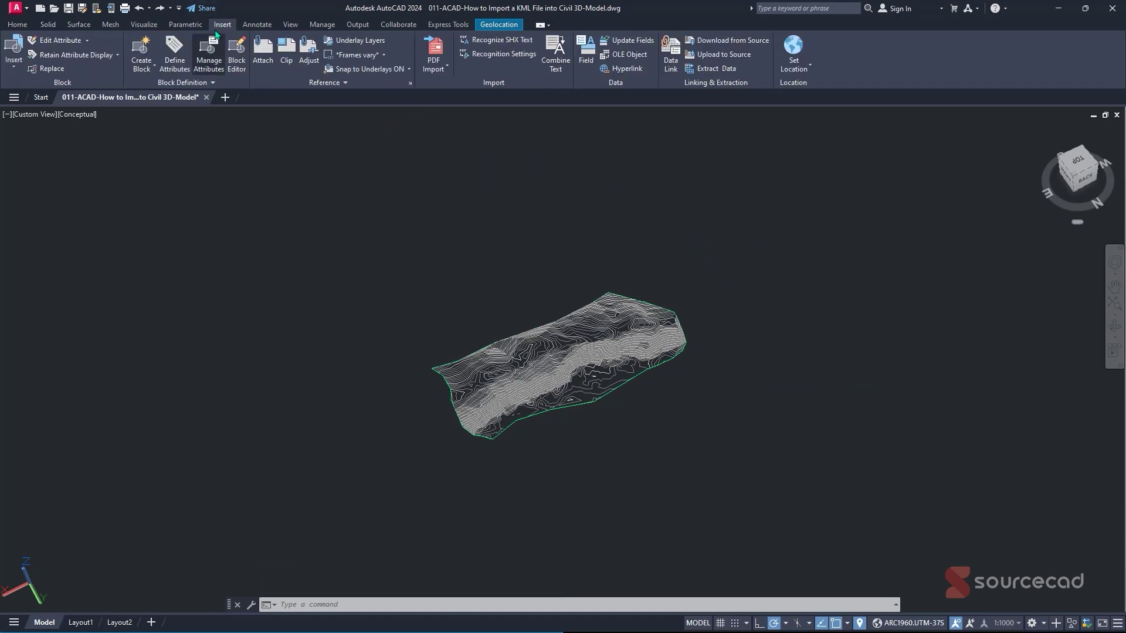
{"action": "left_click", "coordinate": [150, 49]}
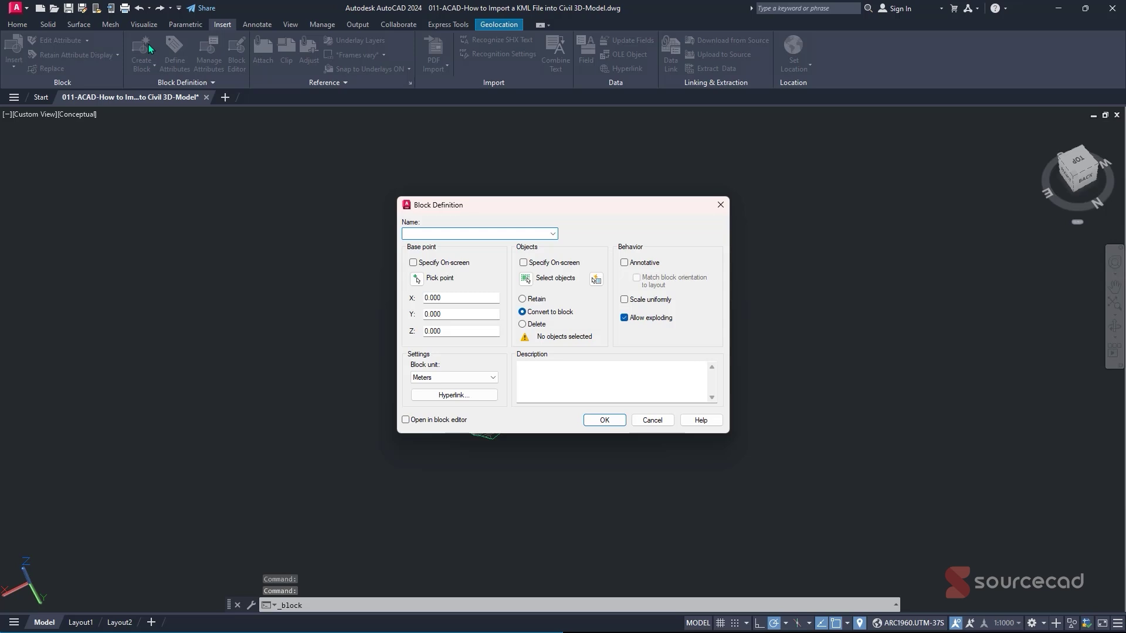
{"action": "type", "text": "Surfa"}
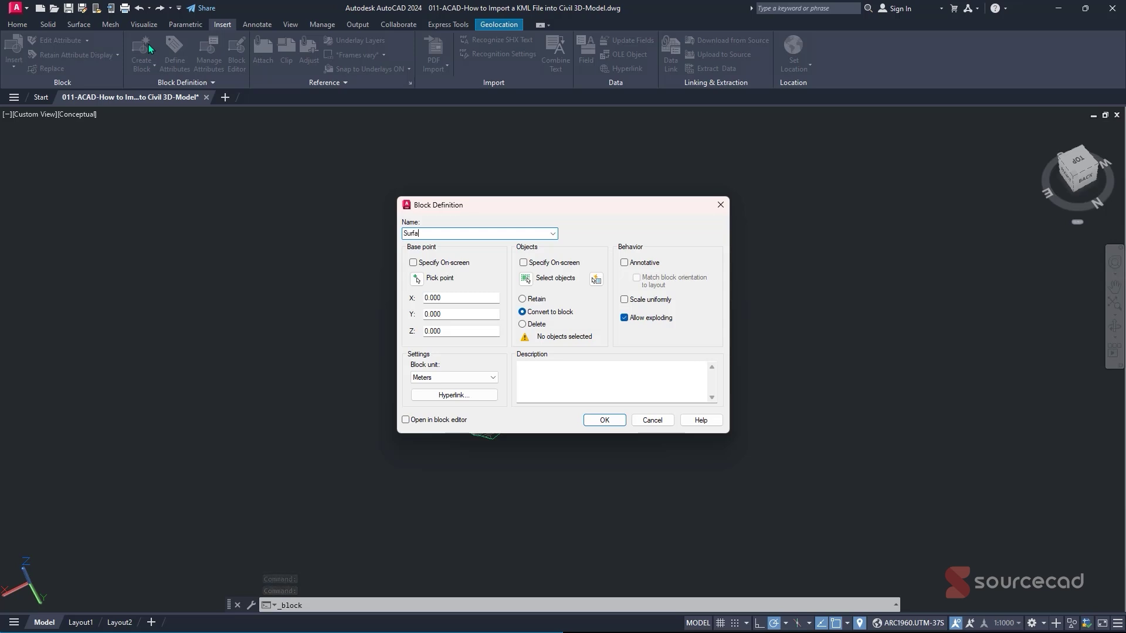
{"action": "type", "text": "ce"}
{"action": "left_click", "coordinate": [524, 263]}
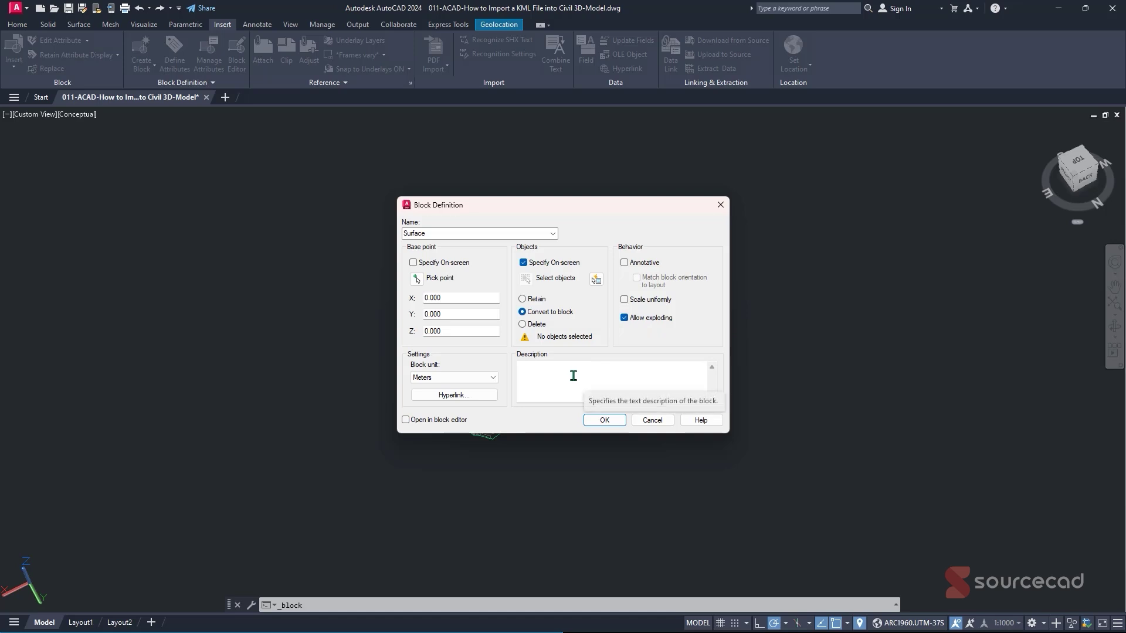
Window-select all 159 contour objects to create the Surface block
{"action": "left_click", "coordinate": [609, 422]}
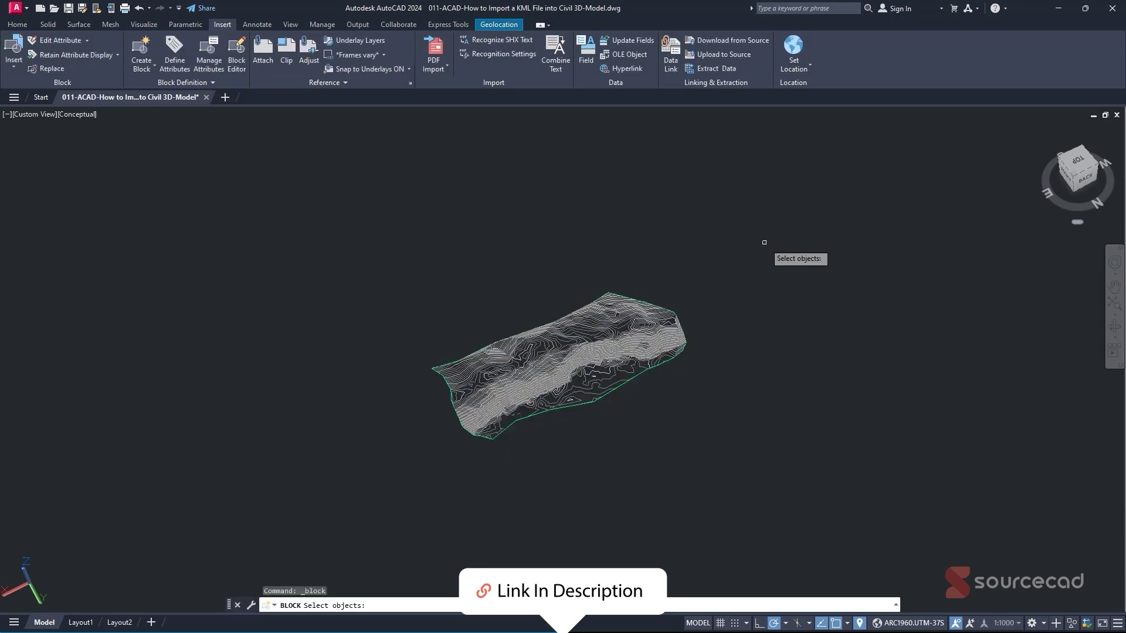
{"action": "left_click", "coordinate": [773, 221]}
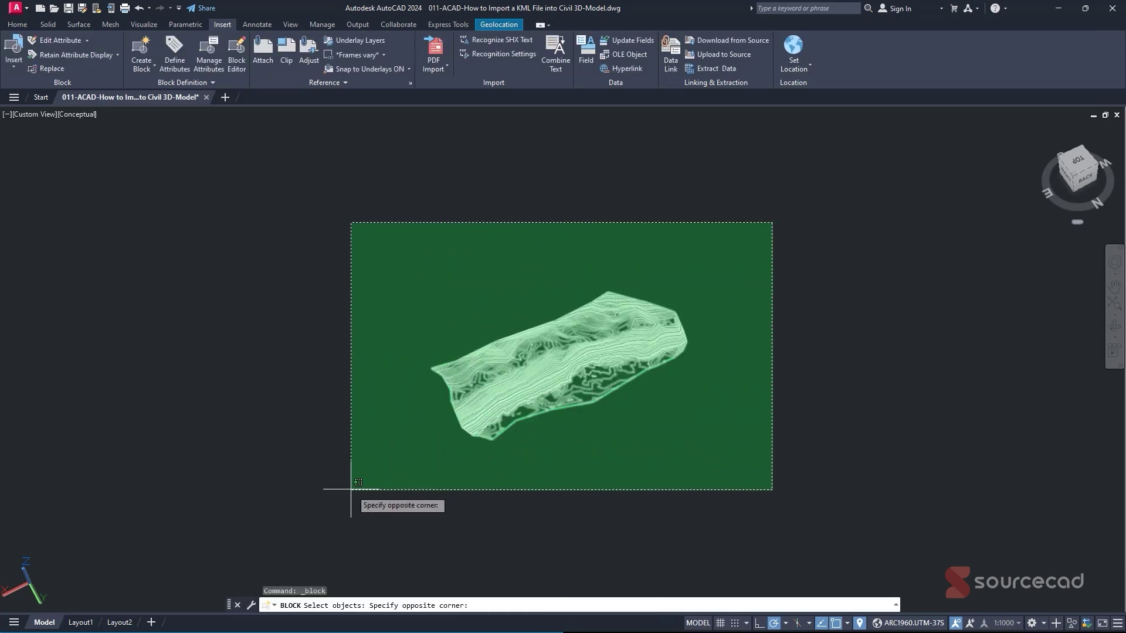
{"action": "left_click", "coordinate": [350, 489]}
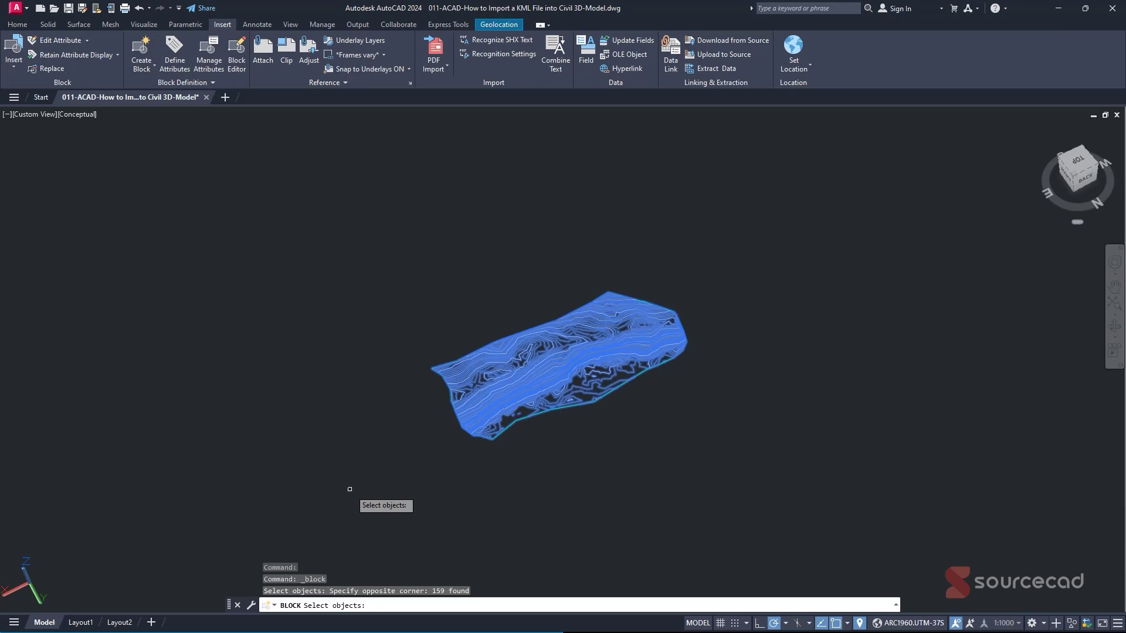
{"action": "key", "text": "Return"}
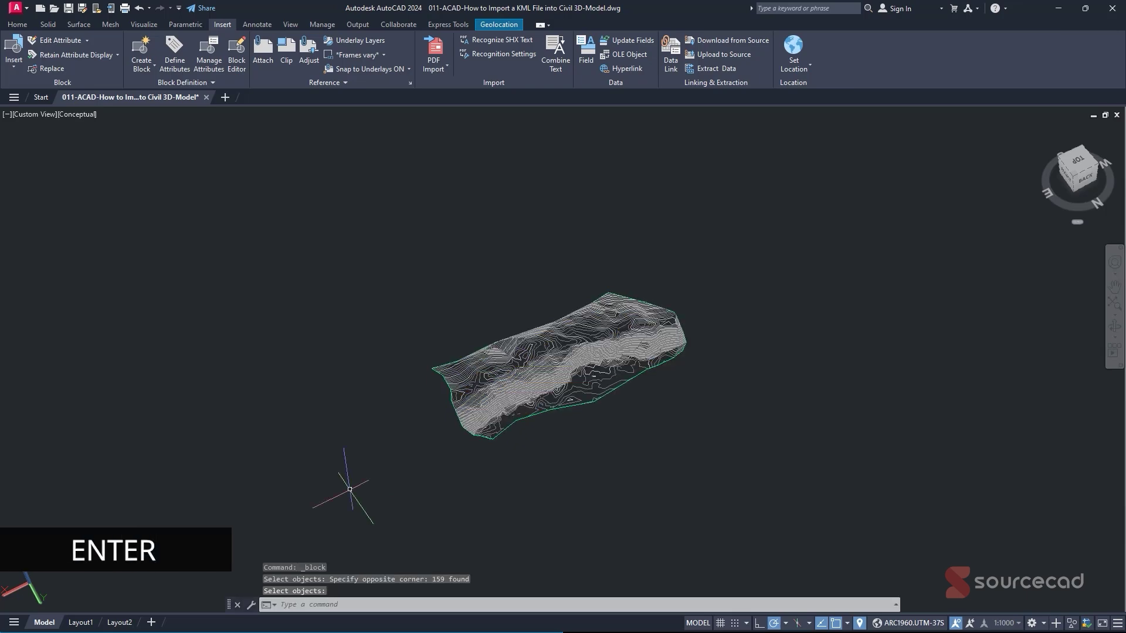
Select the terrain and trial-move it upward to confirm it moves as one block
{"action": "left_click", "coordinate": [473, 389]}
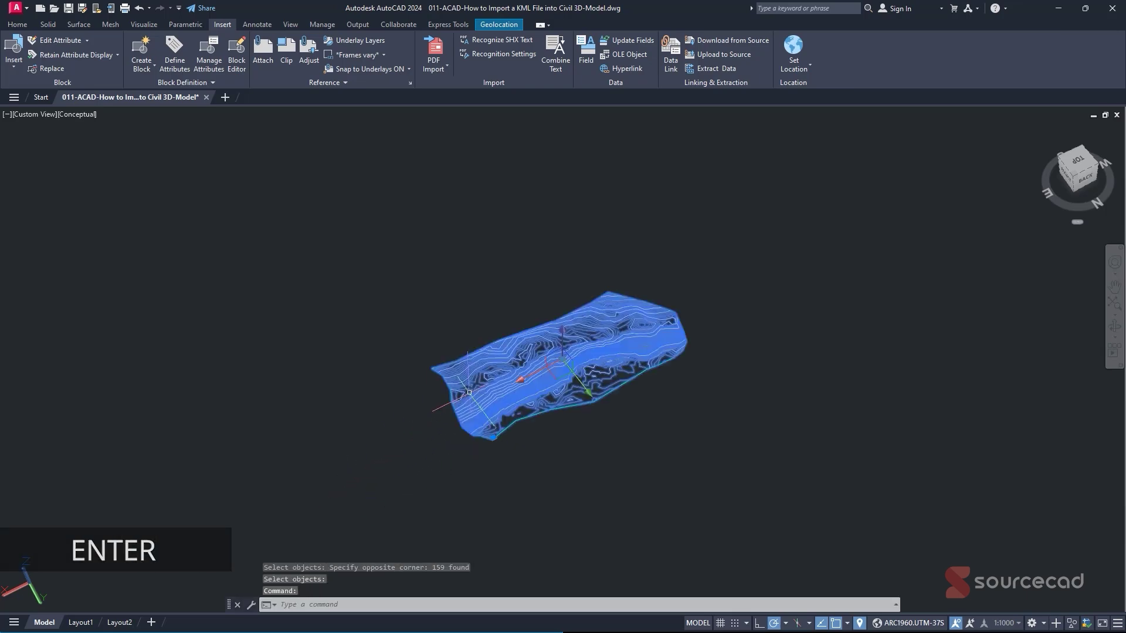
{"action": "middle_click_drag", "start_coordinate": [450, 394], "coordinate": [546, 350], "text": "shift"}
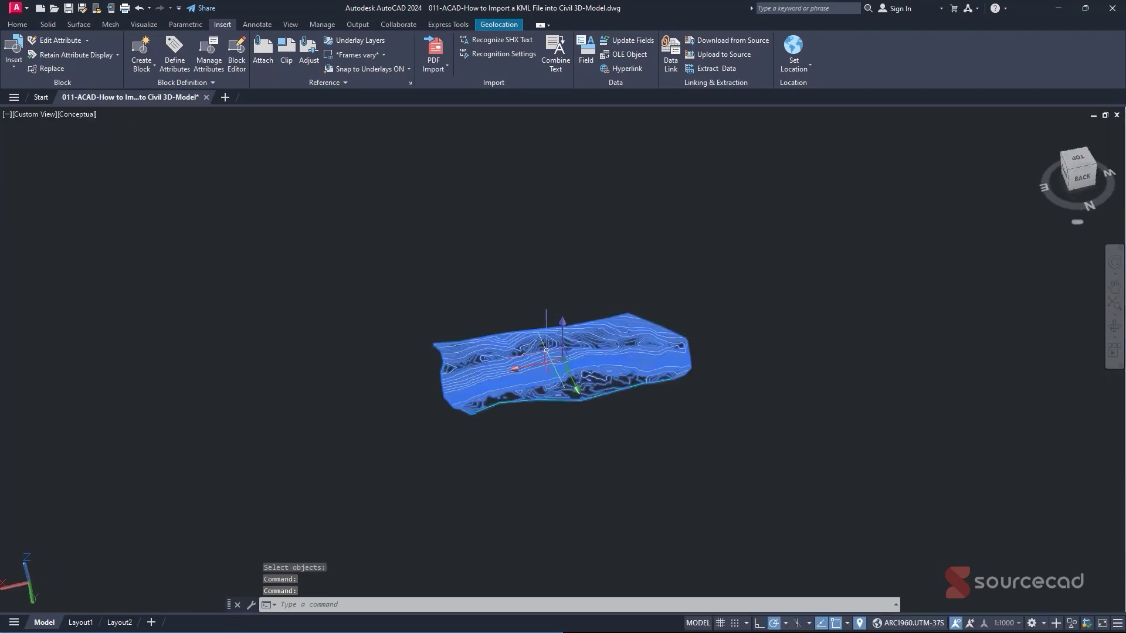
{"action": "left_click", "coordinate": [562, 323]}
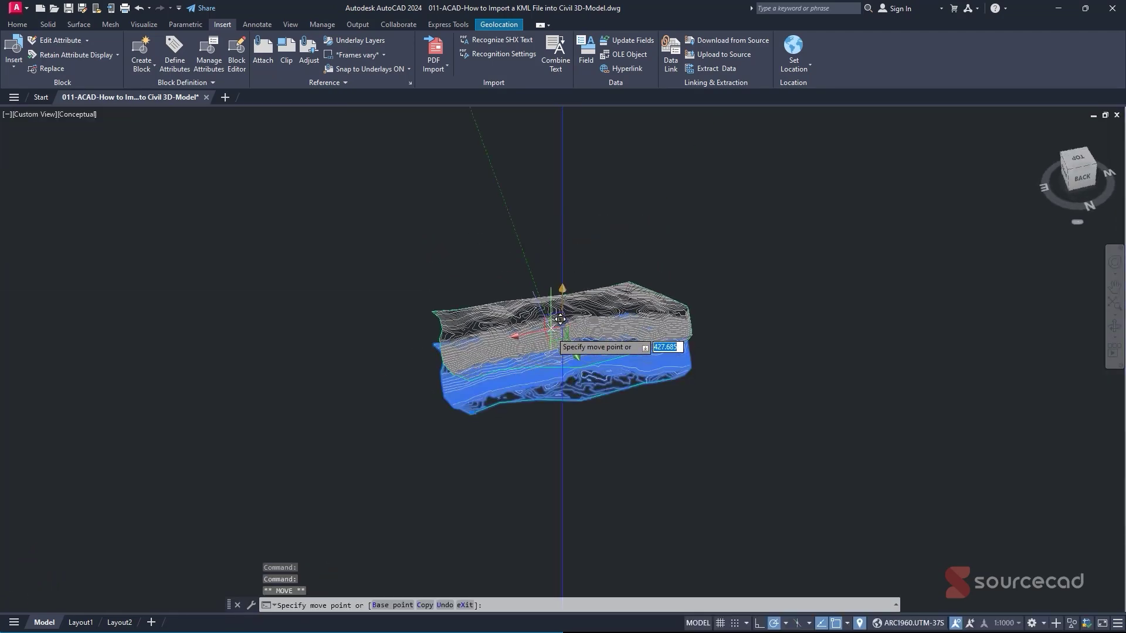
{"action": "key", "text": "Escape"}
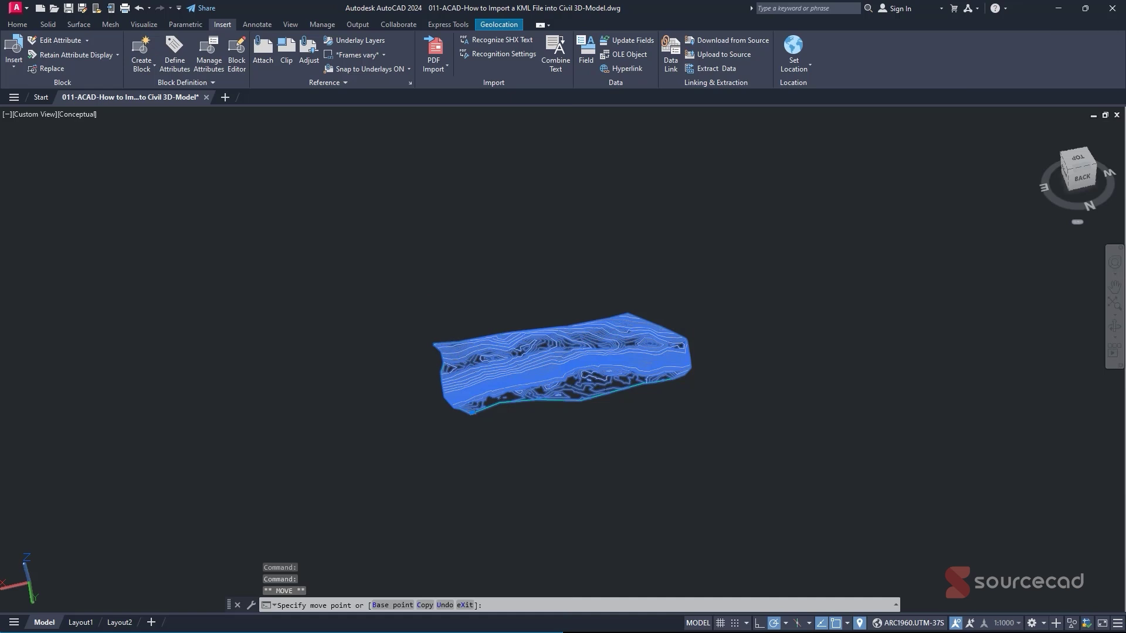
{"action": "key", "text": "Escape"}
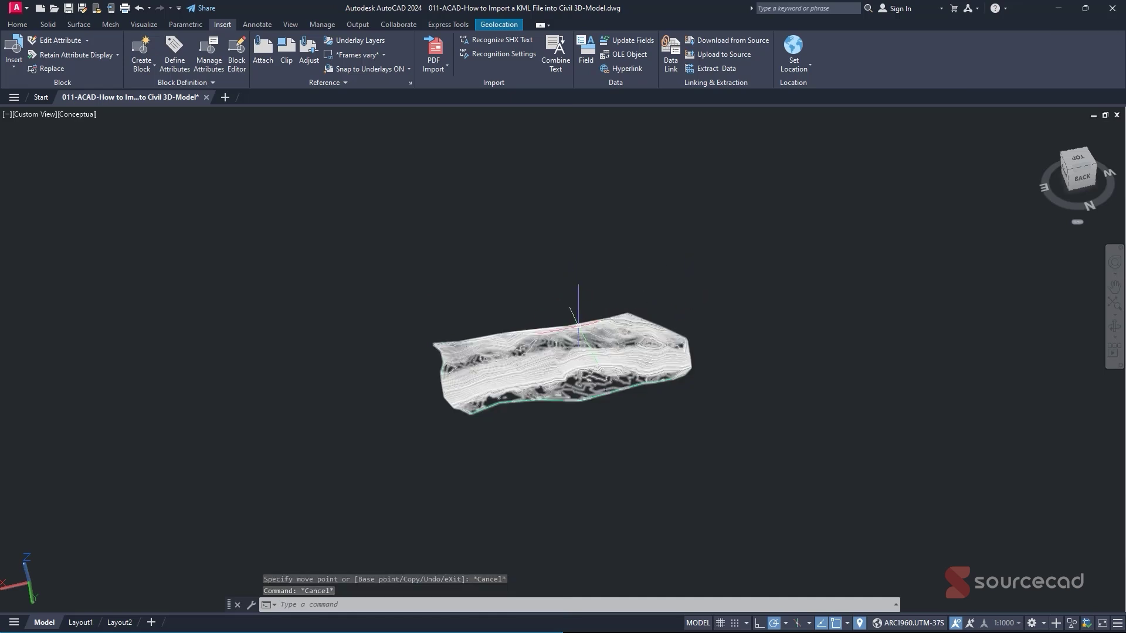
{"action": "left_click", "coordinate": [561, 354]}
{"action": "key", "text": "Escape"}
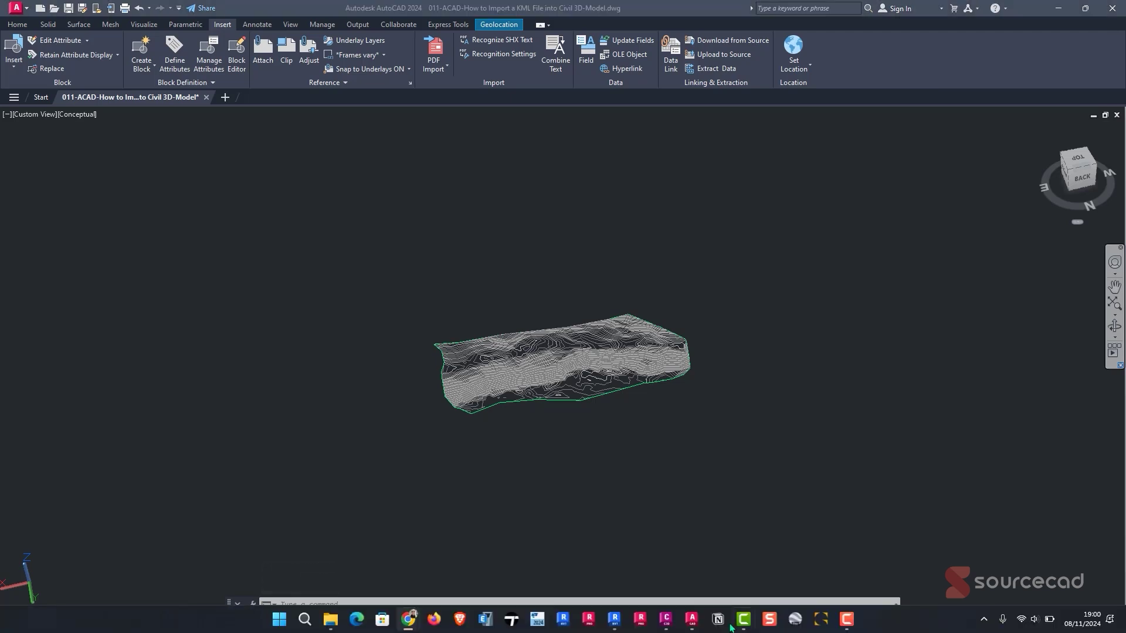
Bring the Civil 3D 2023 drawing full screen and clear the surface selection
{"action": "left_click", "coordinate": [666, 621]}
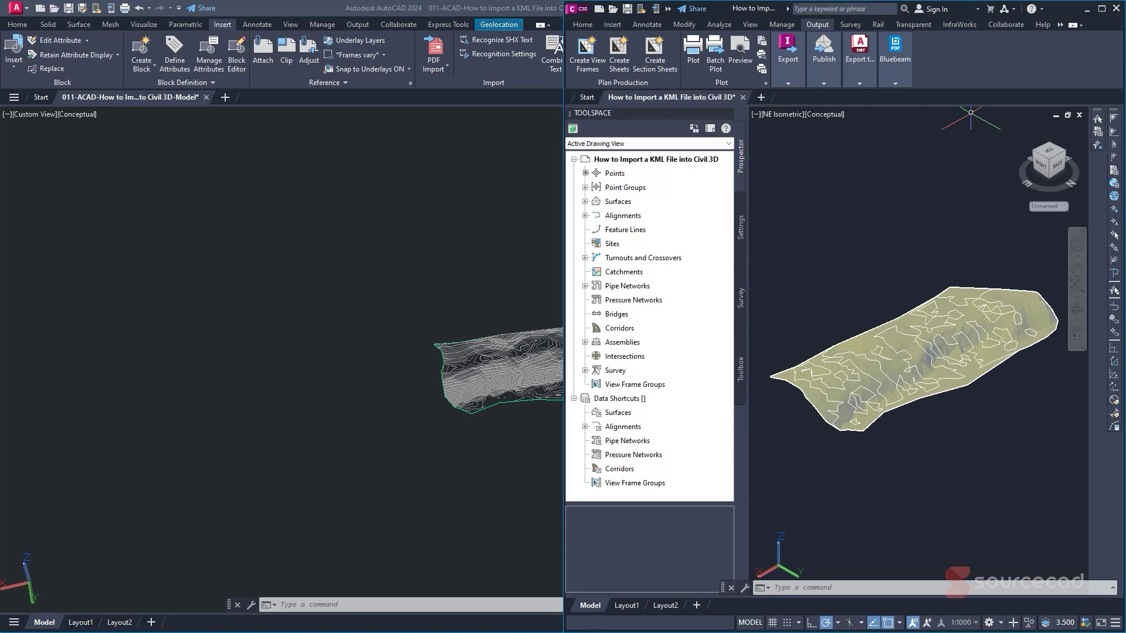
{"action": "left_click", "coordinate": [1102, 9]}
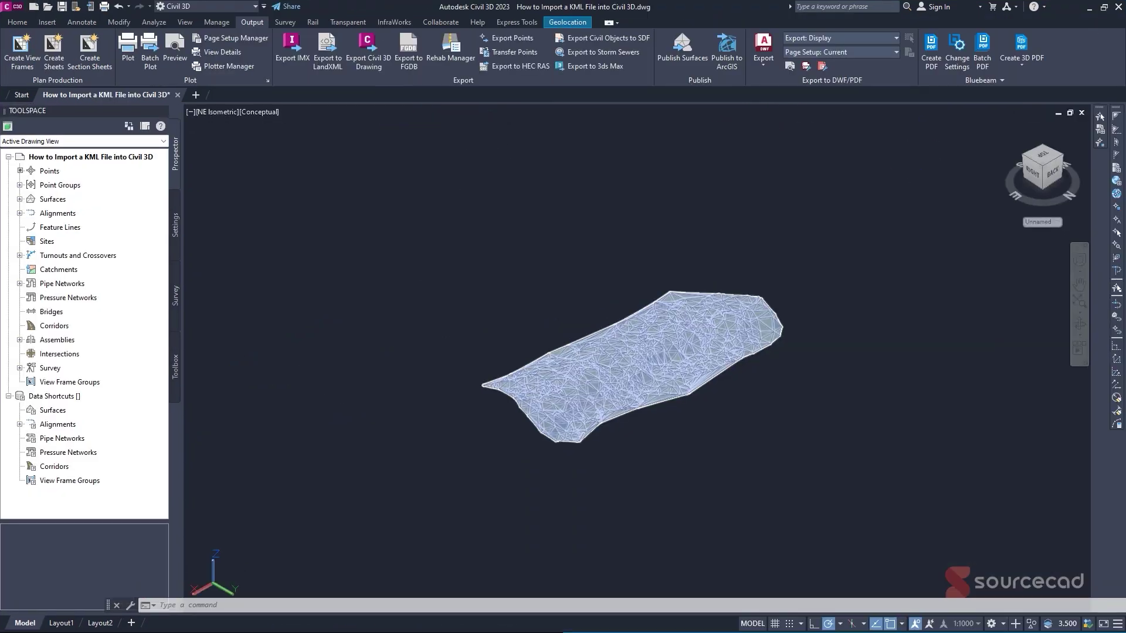
{"action": "key", "text": "Escape"}
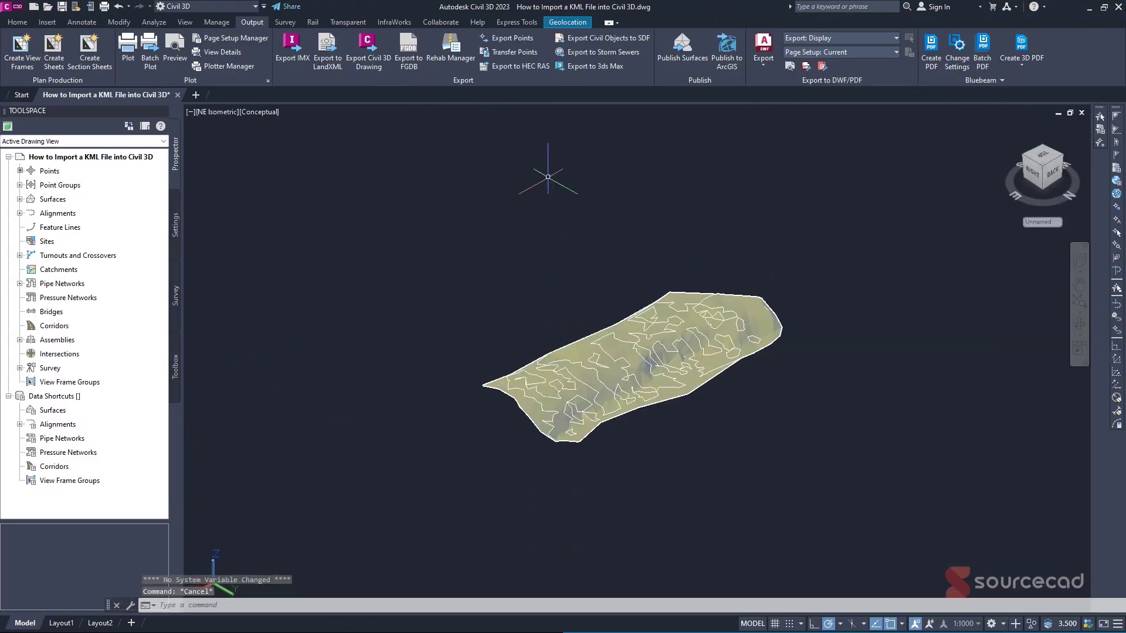
Scroll through the Home tab's layer list of C- layers, leaving layer 0 current
{"action": "left_click", "coordinate": [18, 22]}
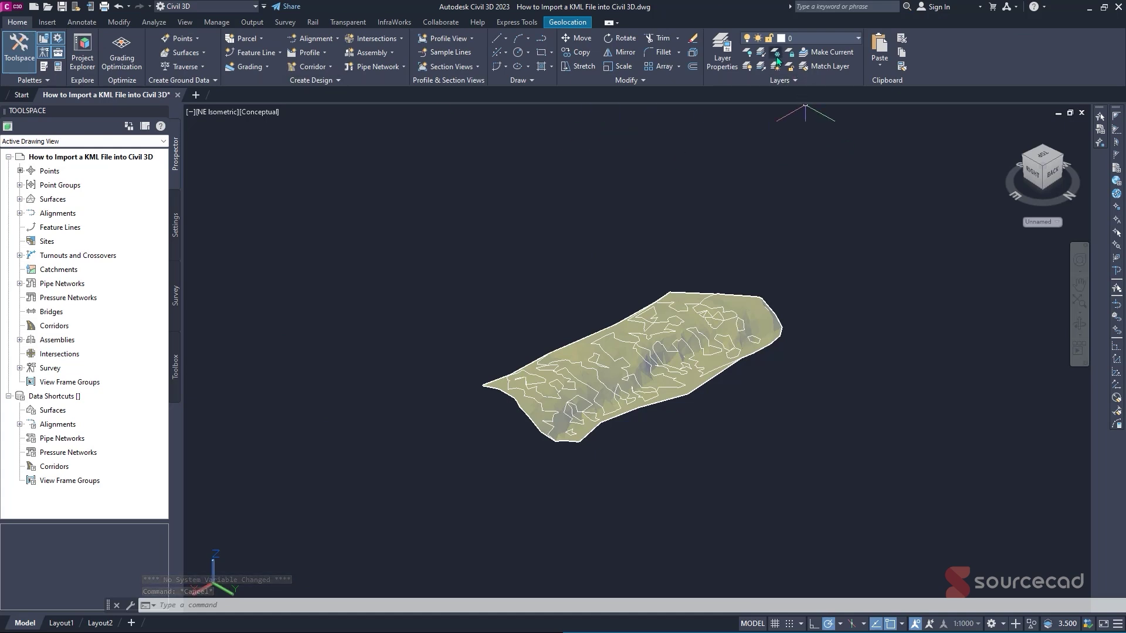
{"action": "left_click", "coordinate": [805, 37]}
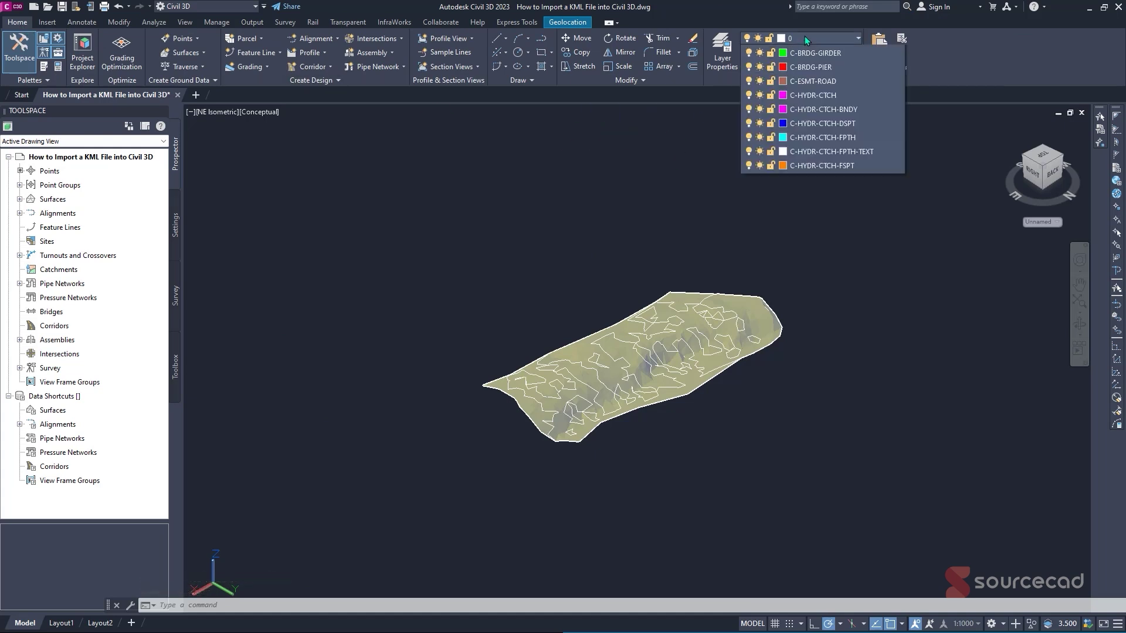
{"action": "scroll", "coordinate": [821, 293], "scroll_direction": "down", "scroll_amount": 5}
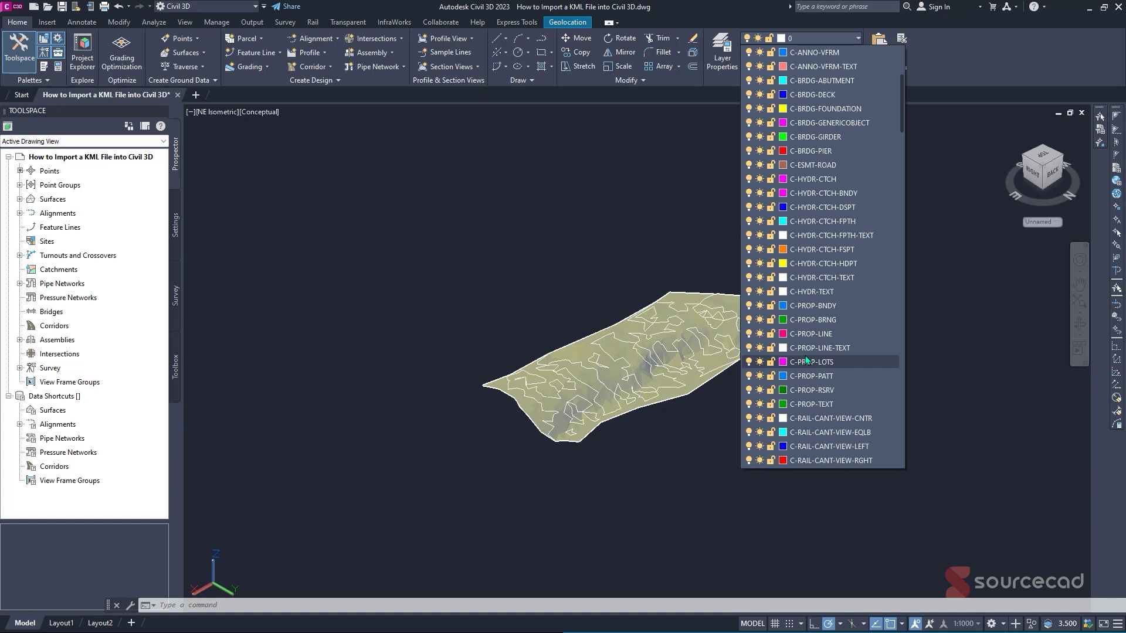
{"action": "left_click", "coordinate": [937, 339]}
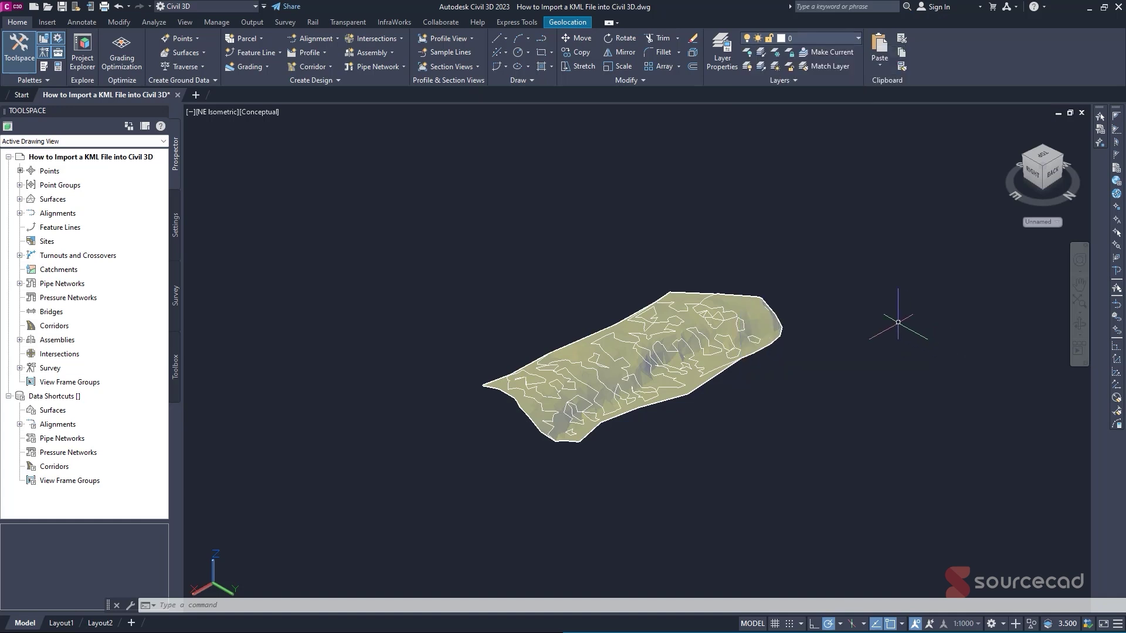
{"action": "left_click", "coordinate": [217, 22]}
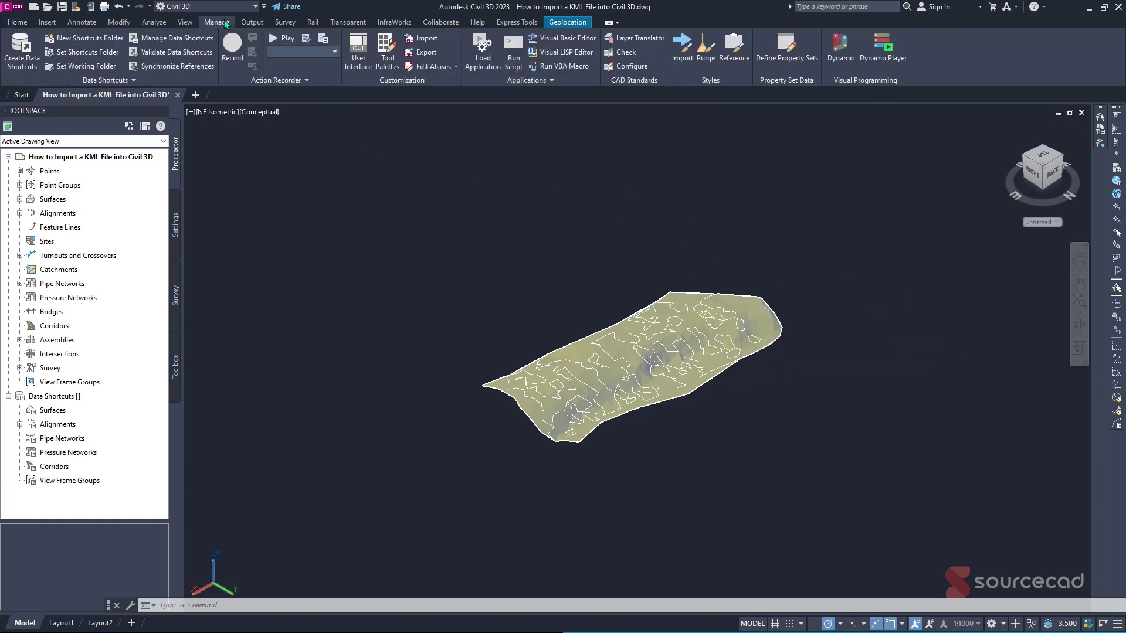
{"action": "left_click", "coordinate": [707, 59]}
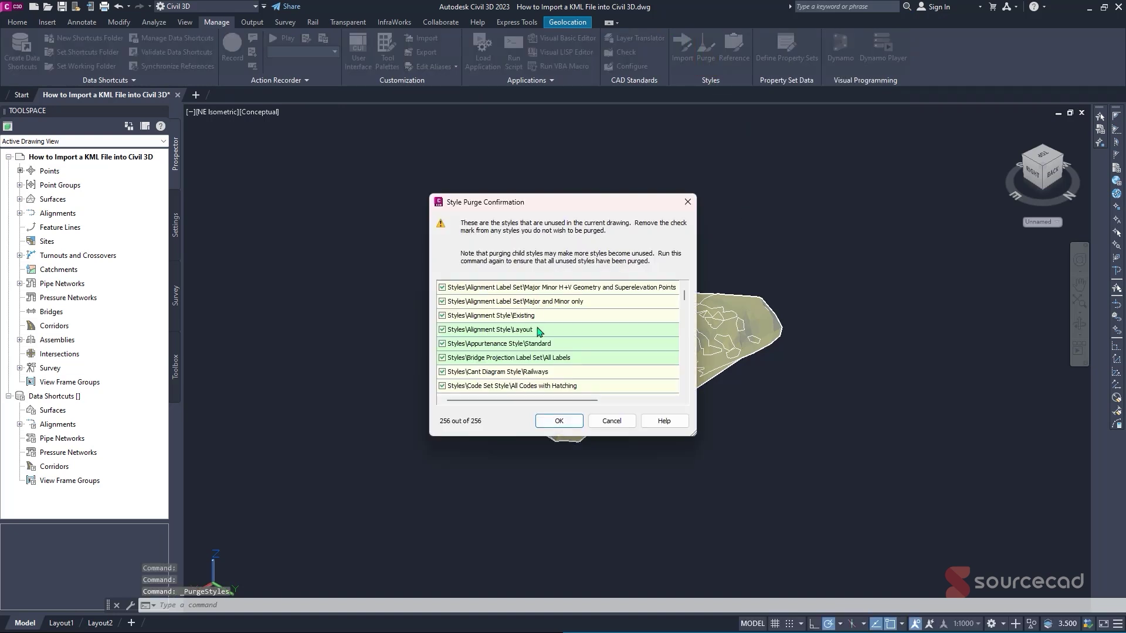
{"action": "scroll", "coordinate": [538, 331], "scroll_direction": "down", "scroll_amount": 15}
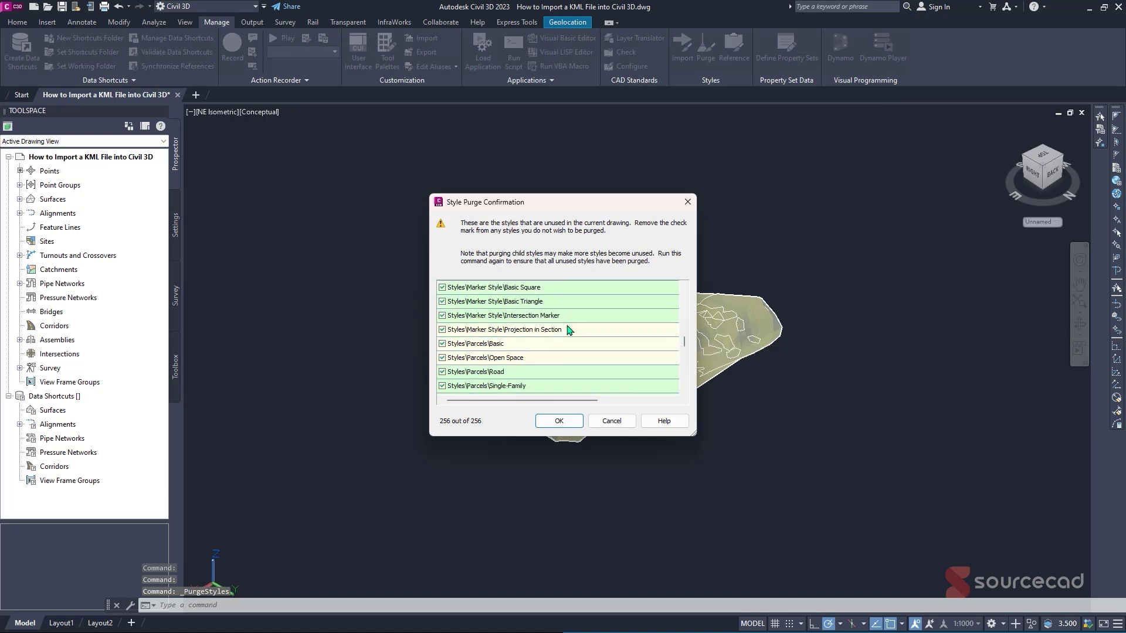
{"action": "scroll", "coordinate": [568, 330], "scroll_direction": "down", "scroll_amount": 20}
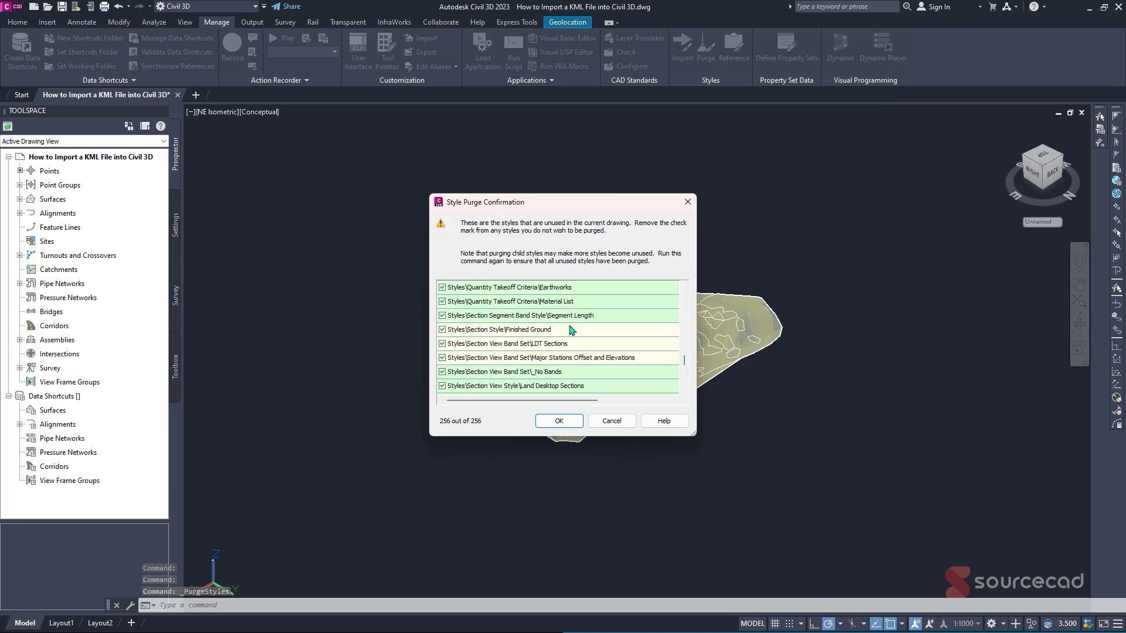
{"action": "left_click", "coordinate": [688, 202]}
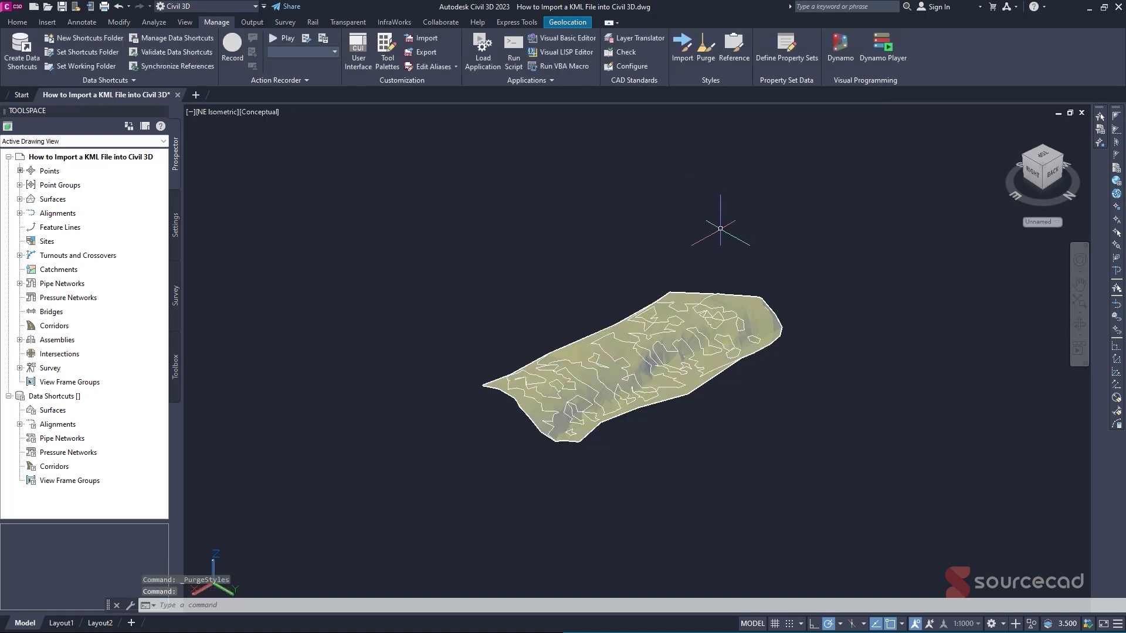
{"action": "key", "text": "Escape"}
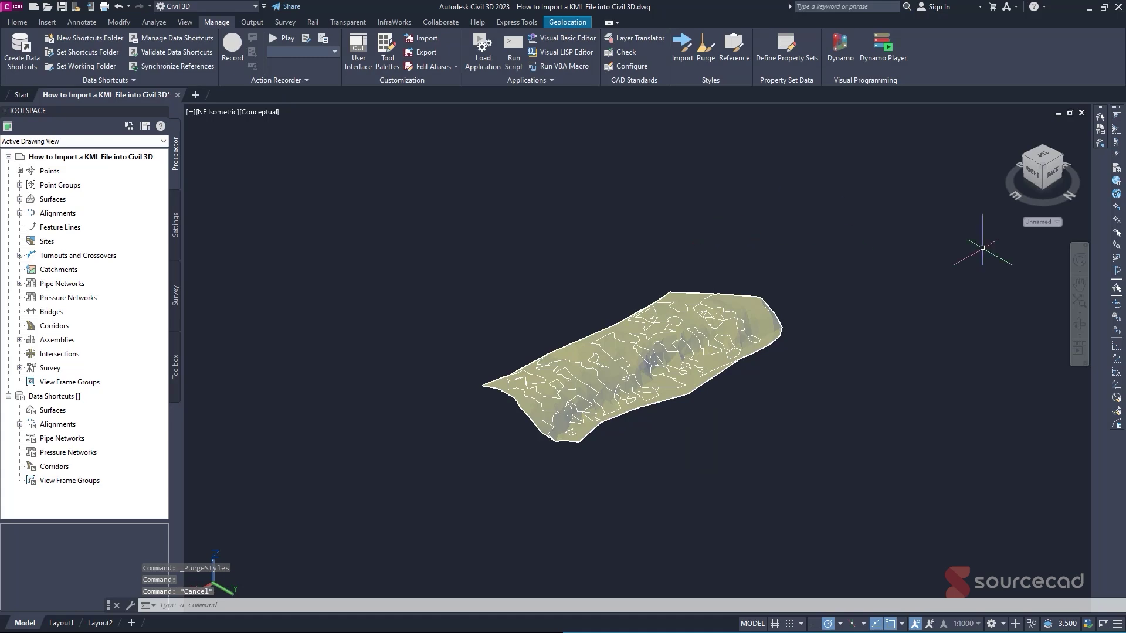